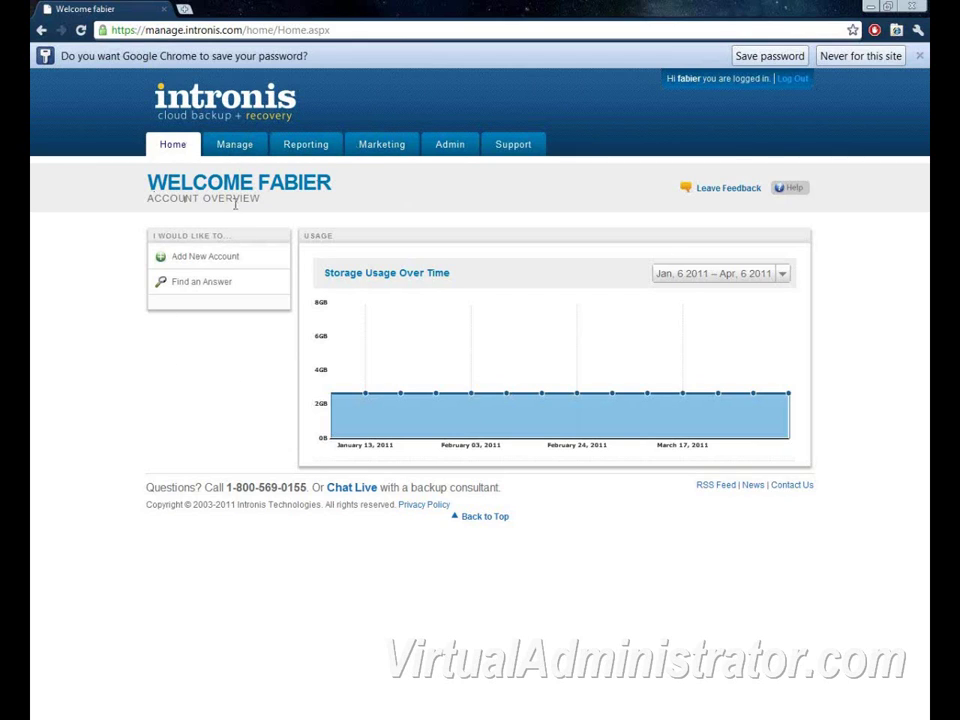
Expand the backup account on the Manage tab and open its Computer - 0000 details page.
left_click(236, 148)
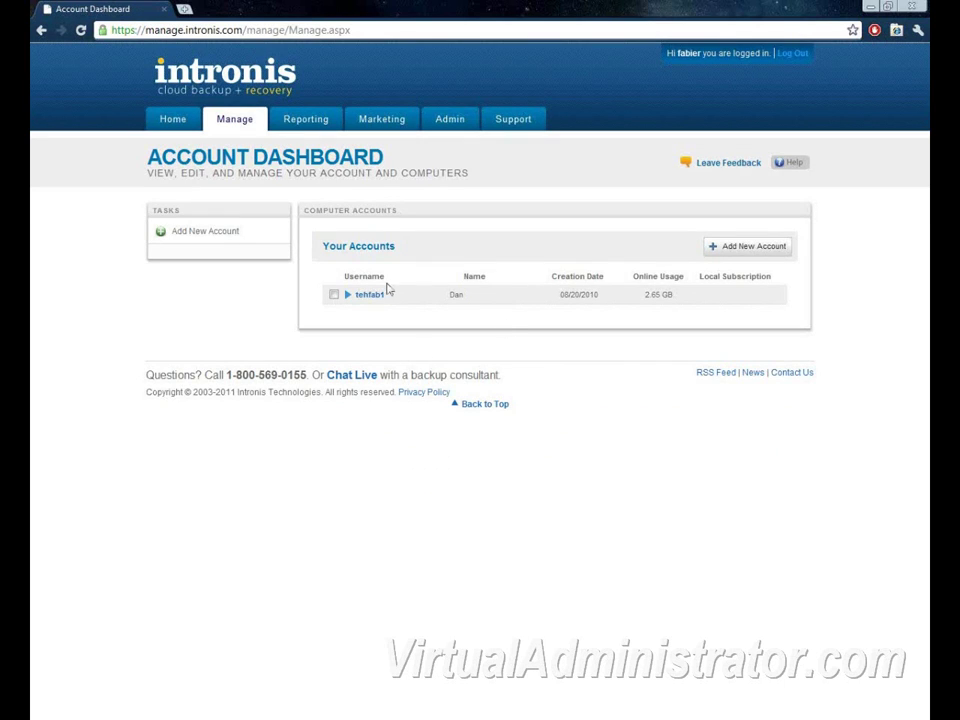
mouse_move(352, 302)
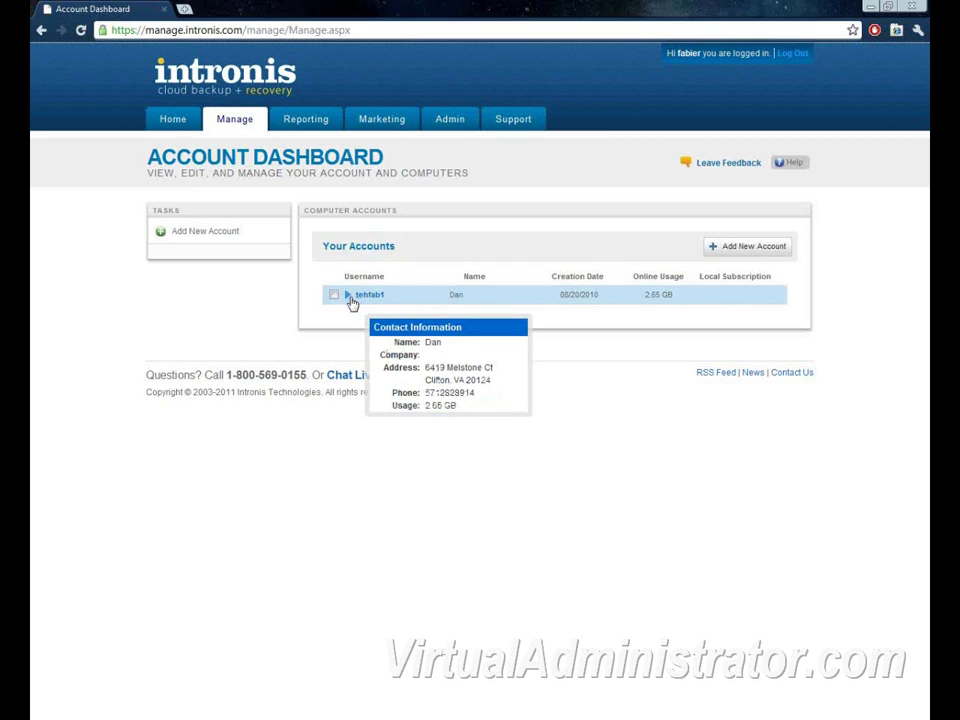
left_click(350, 297)
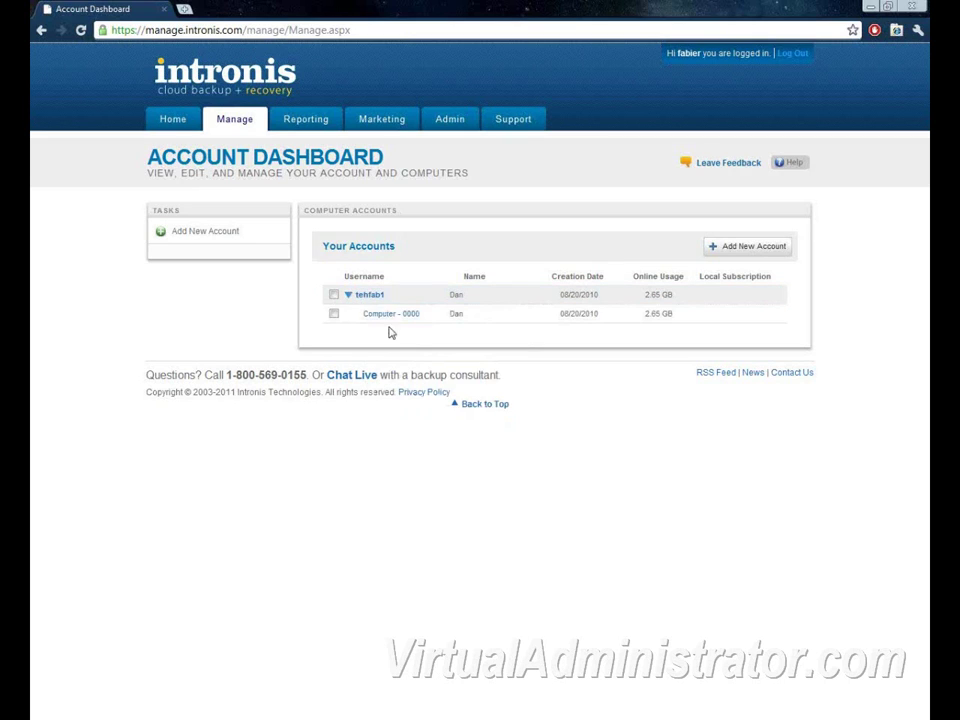
mouse_move(376, 323)
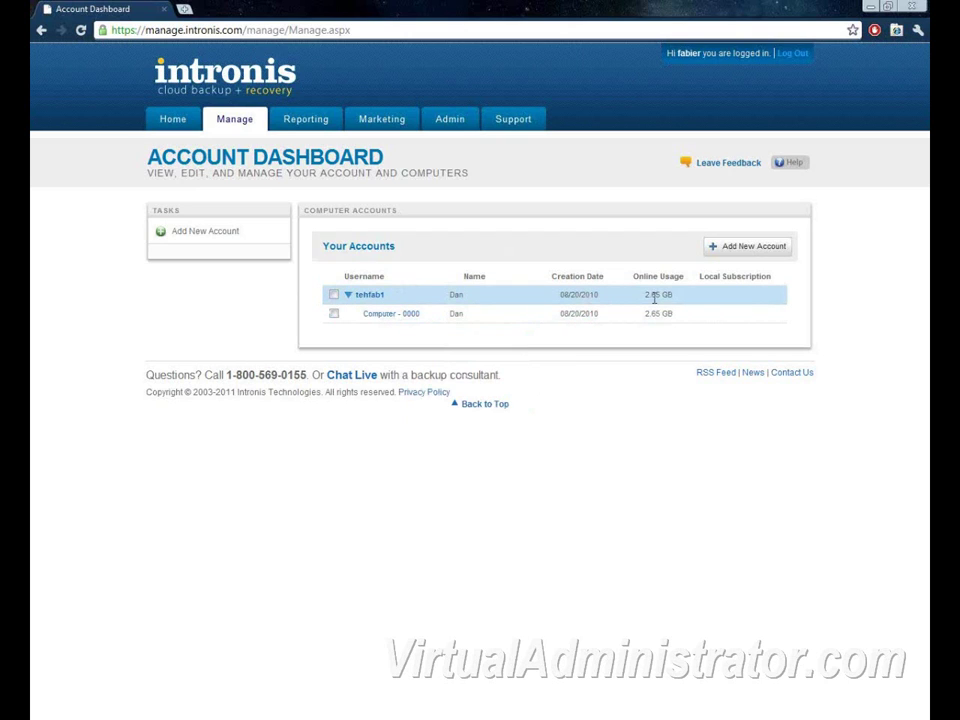
left_click_drag(644, 295, 682, 320)
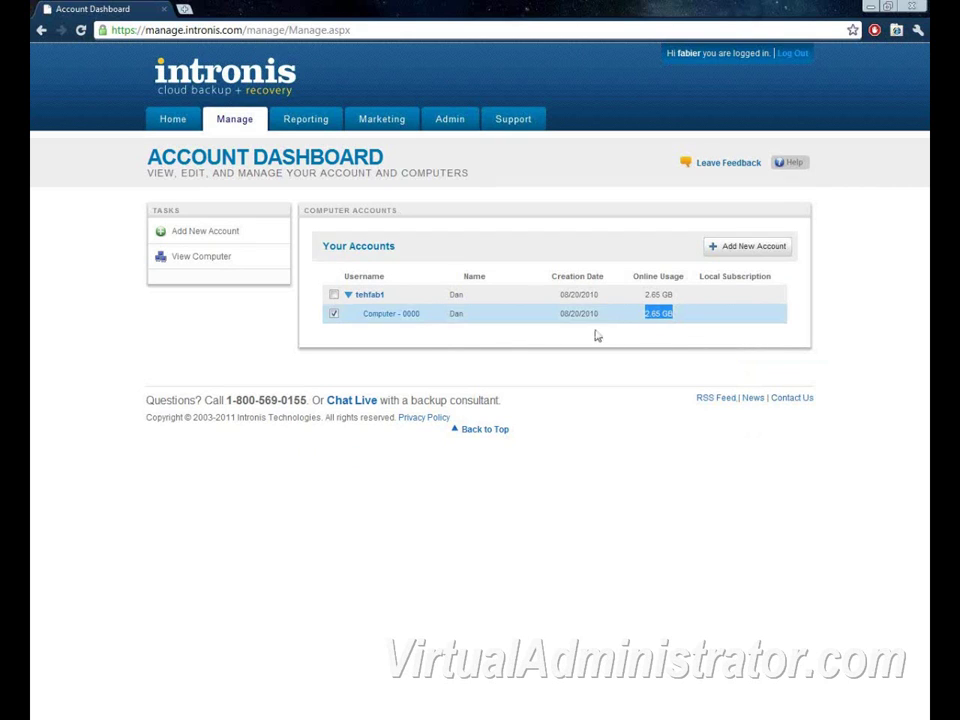
left_click(396, 318)
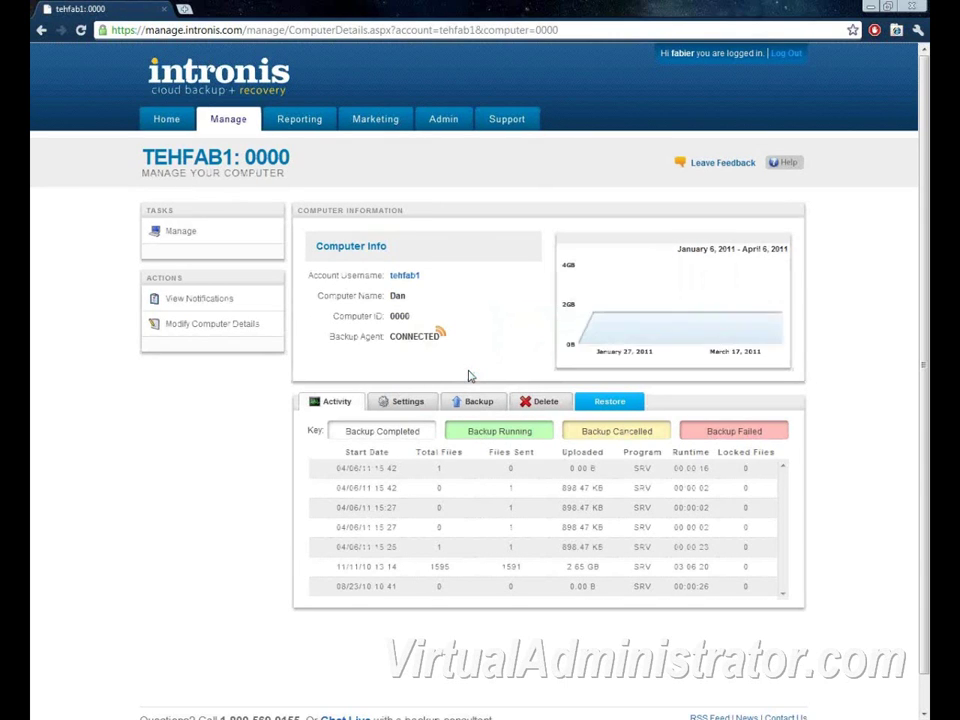
List the computer's Photos and Intronis Files backup sets and start editing Intronis Files.
left_click(472, 405)
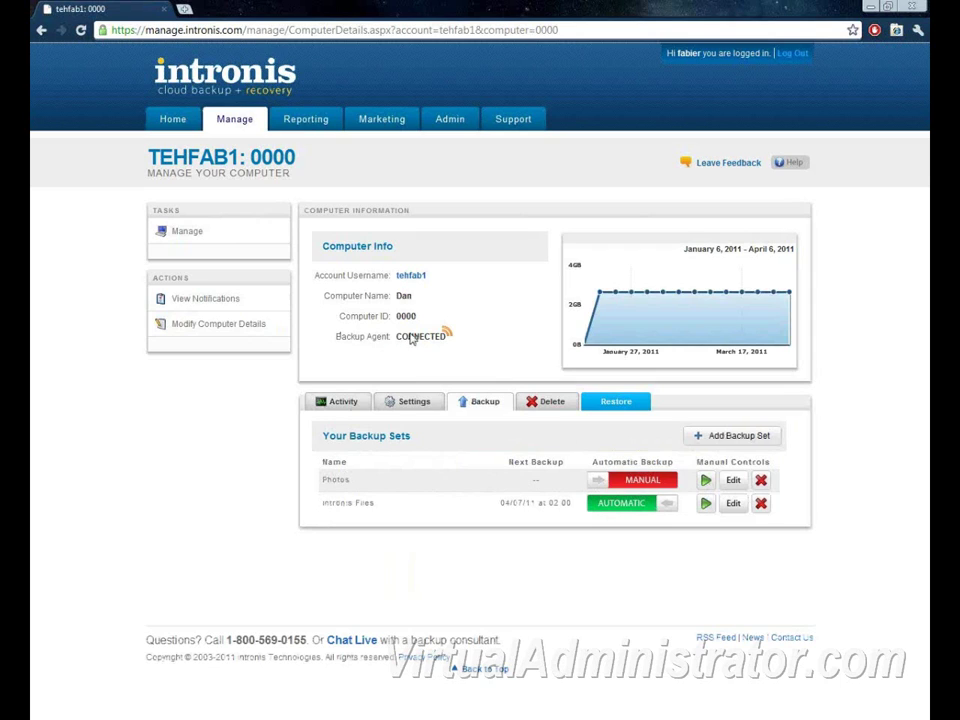
mouse_move(337, 336)
left_mouse_down()
mouse_move(465, 336)
mouse_move(340, 338)
left_mouse_up()
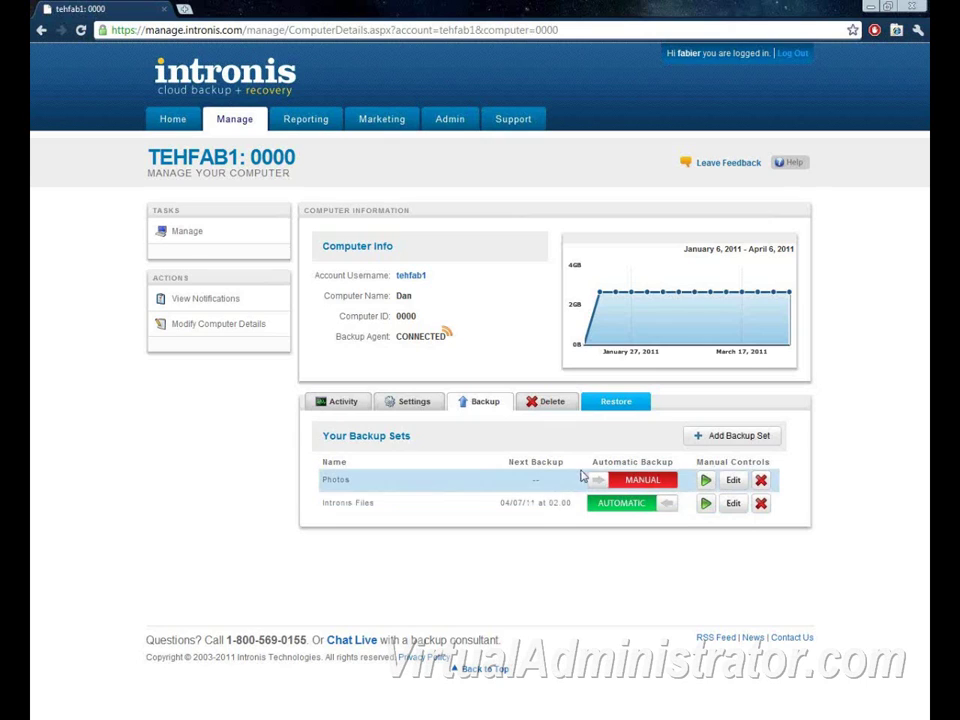
left_click(731, 506)
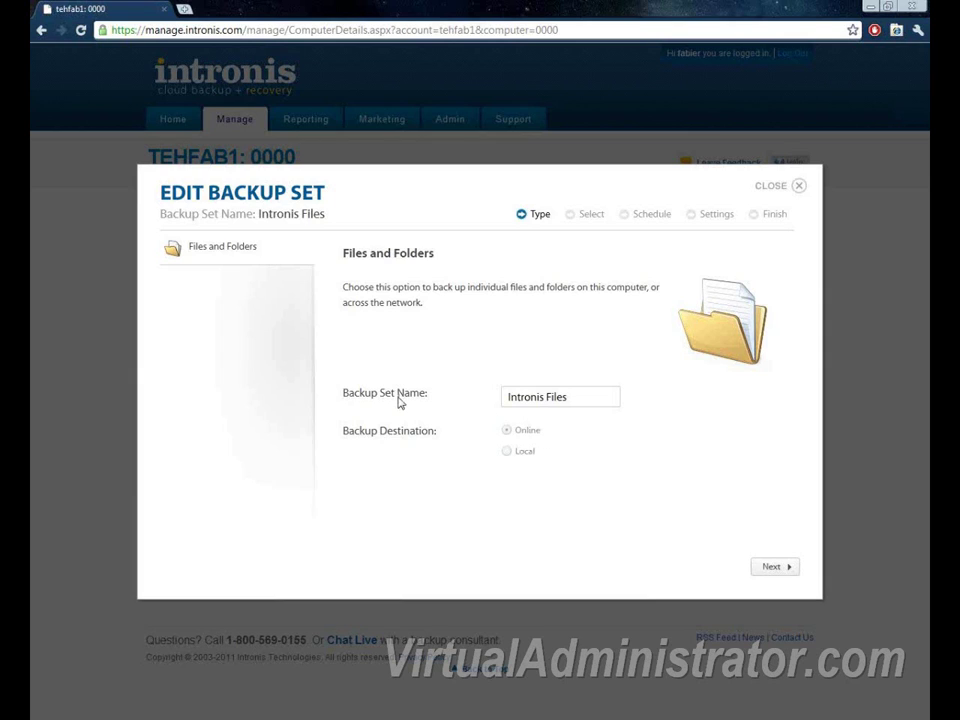
Advance the Intronis Files wizard from the Type step to the Select step.
left_click(547, 397)
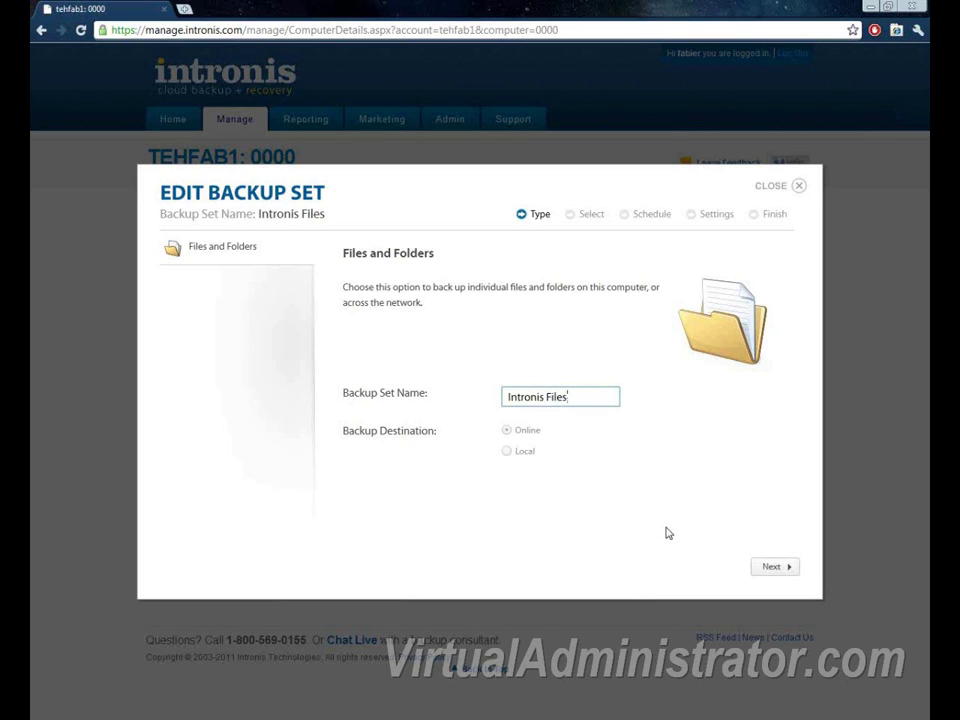
left_click(770, 567)
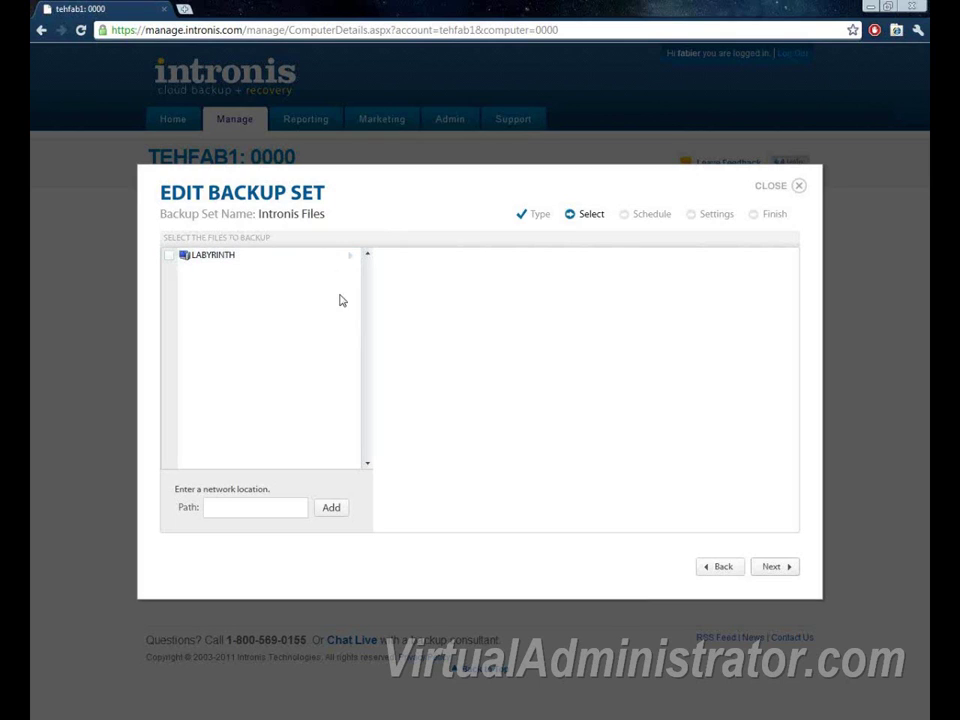
Expand the LABYRINTH computer in the file tree and list the folders on its C:\ drive.
left_click(240, 509)
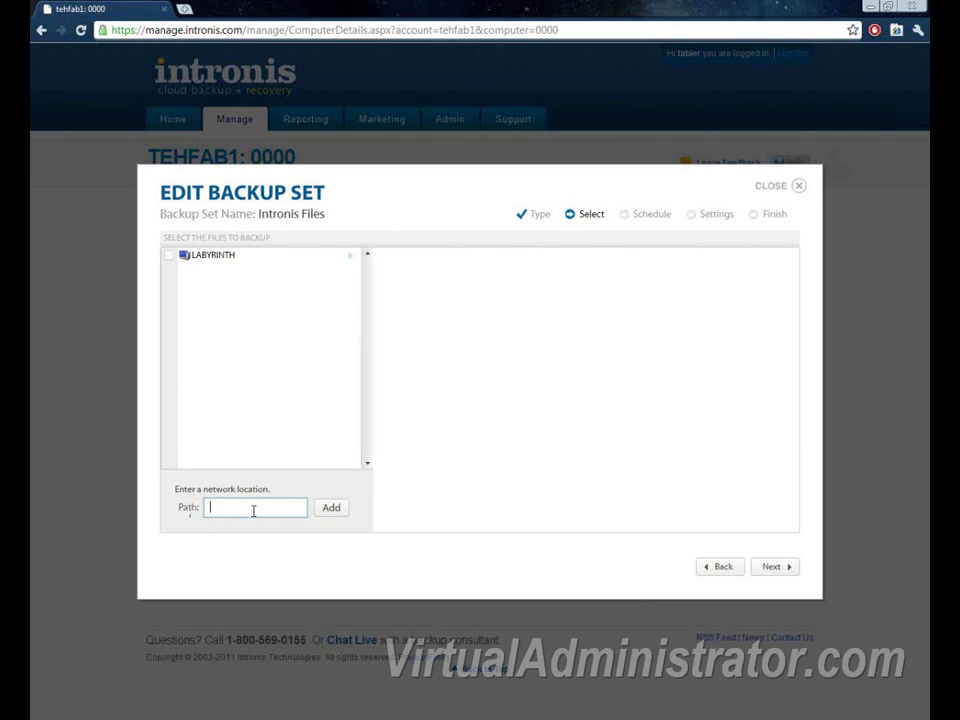
left_click(351, 258)
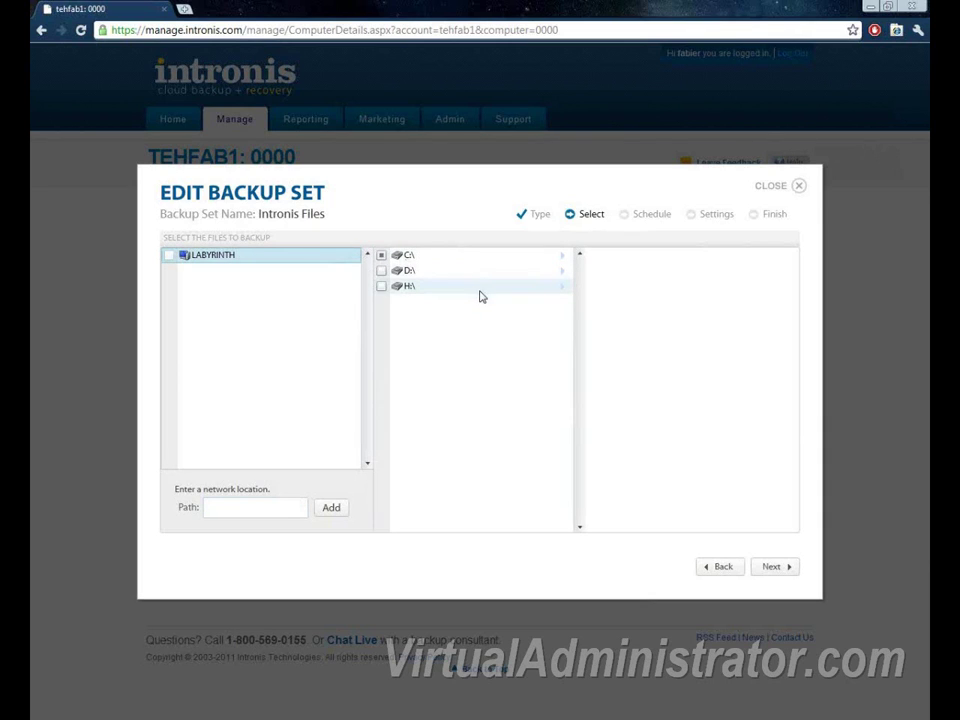
left_click(565, 260)
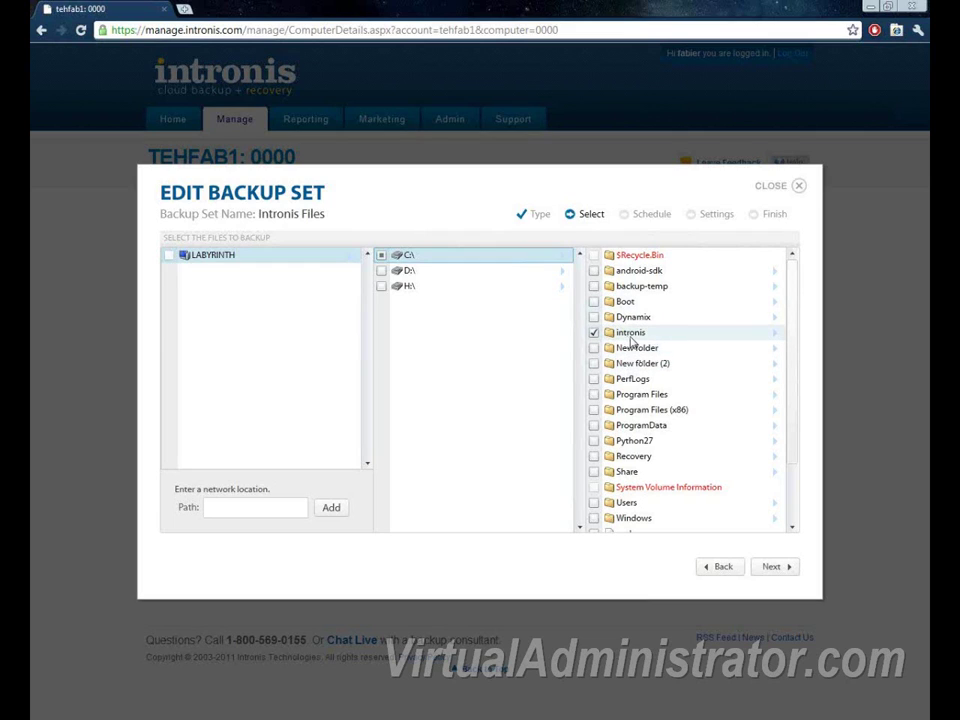
Include only the intronis folder, leaving backup-temp excluded, and go on to the Schedule step.
left_click(774, 334)
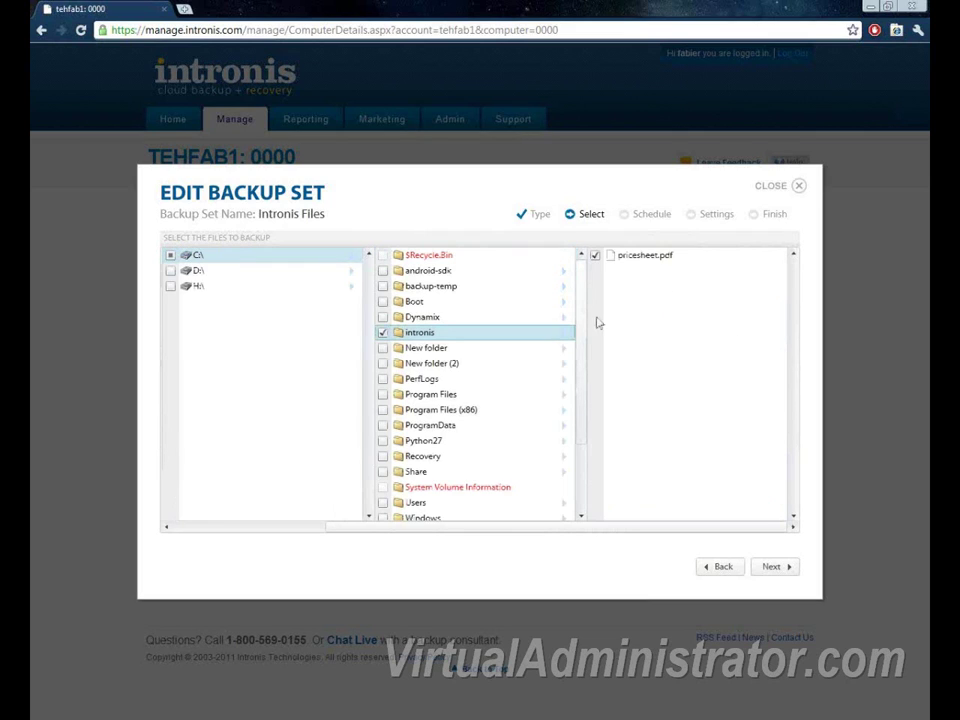
left_click(643, 260)
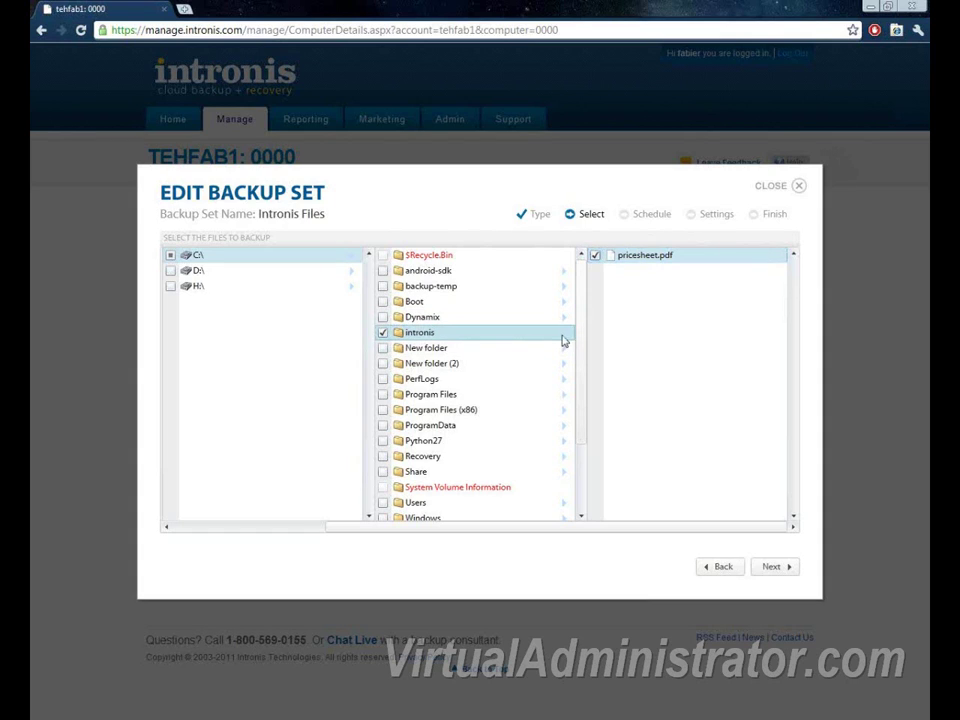
left_click(383, 333)
left_click(384, 287)
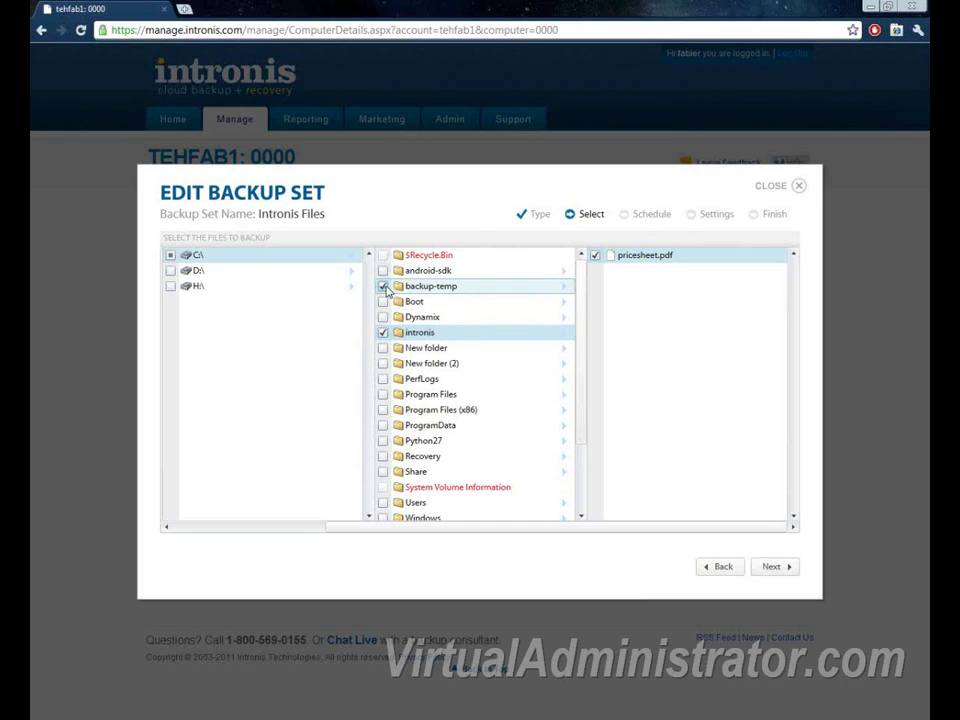
left_click(382, 288)
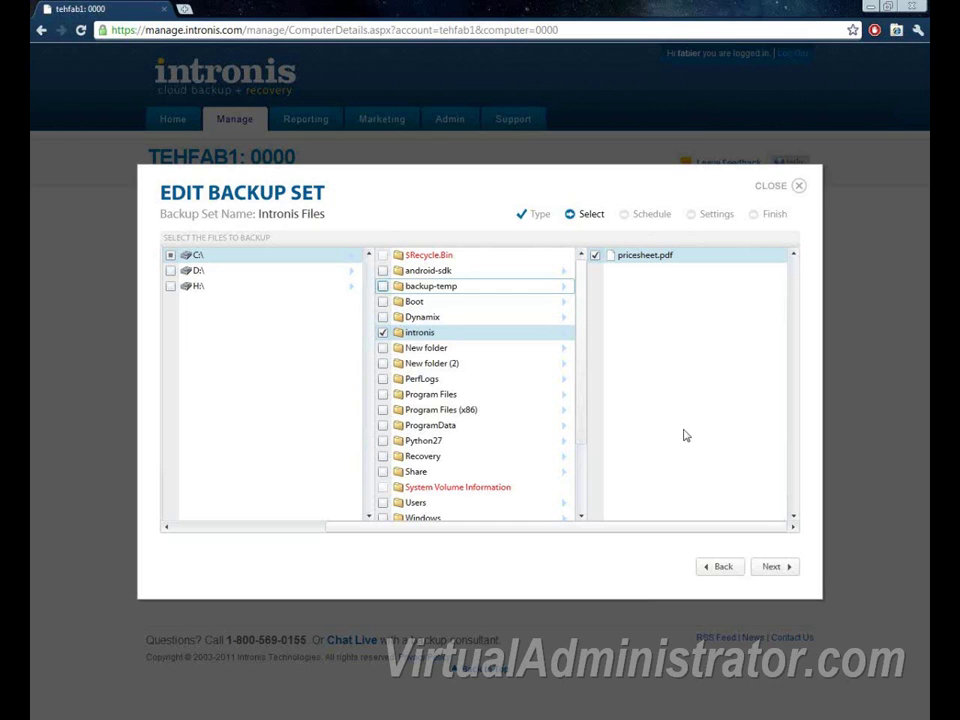
left_click(450, 335)
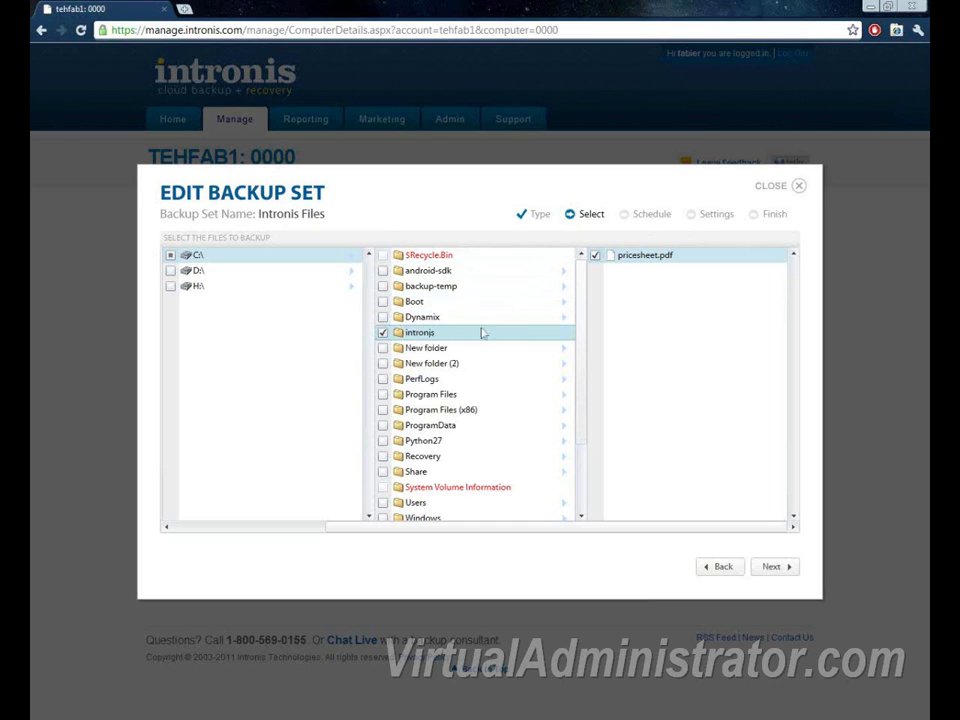
left_click(778, 567)
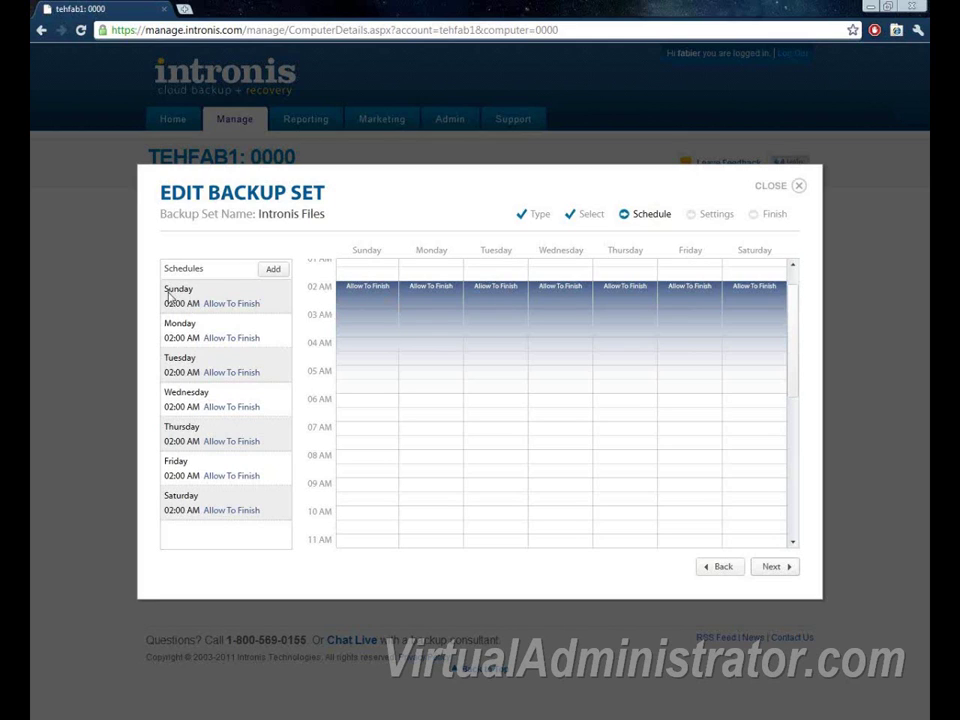
Start a new backup schedule for Thursday with an 8:00 PM start time.
left_click(273, 271)
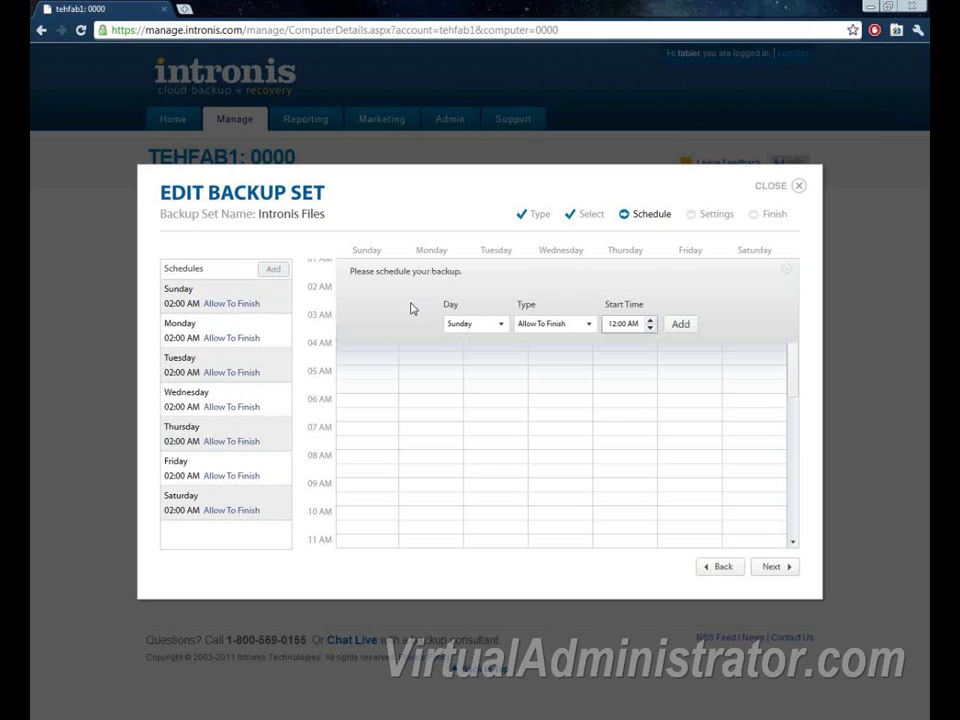
left_click(504, 328)
left_click(482, 398)
left_click(628, 323)
left_click(651, 329)
left_click(651, 329)
left_click(651, 329)
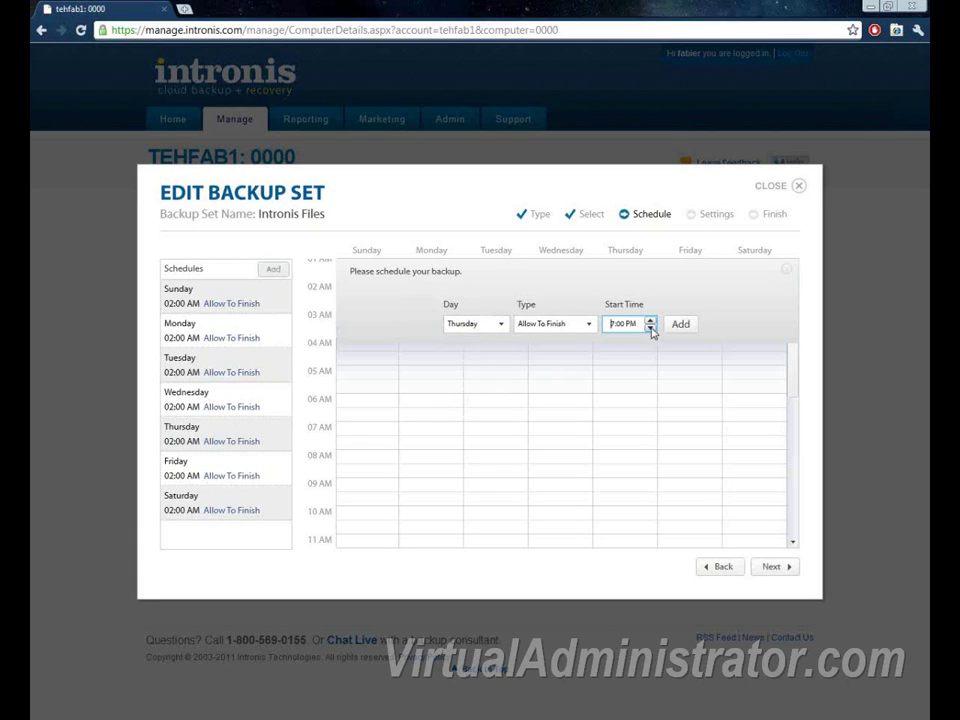
left_click(650, 321)
Make the Thursday 8:00 PM schedule Allow To Finish and add it.
left_click(561, 326)
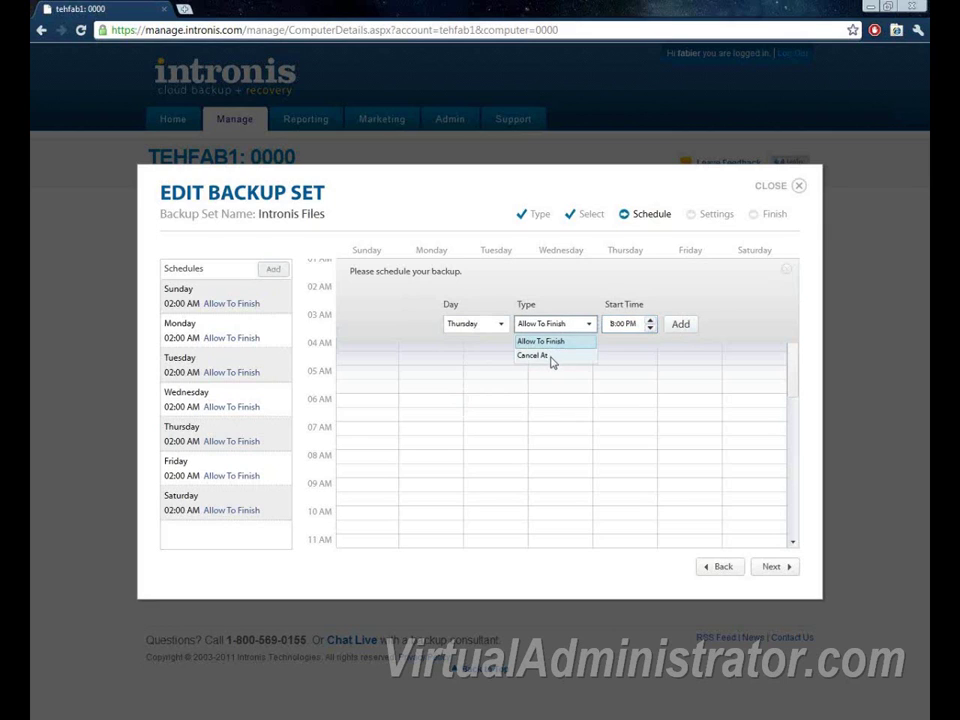
left_click(551, 358)
left_click(652, 326)
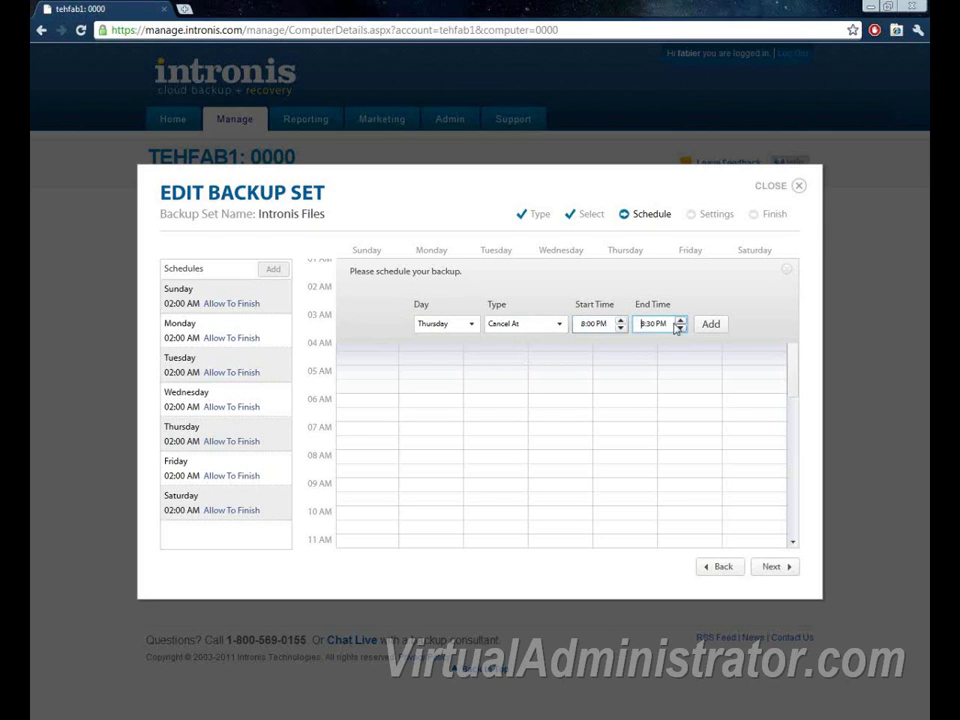
left_click(663, 324)
left_click(548, 324)
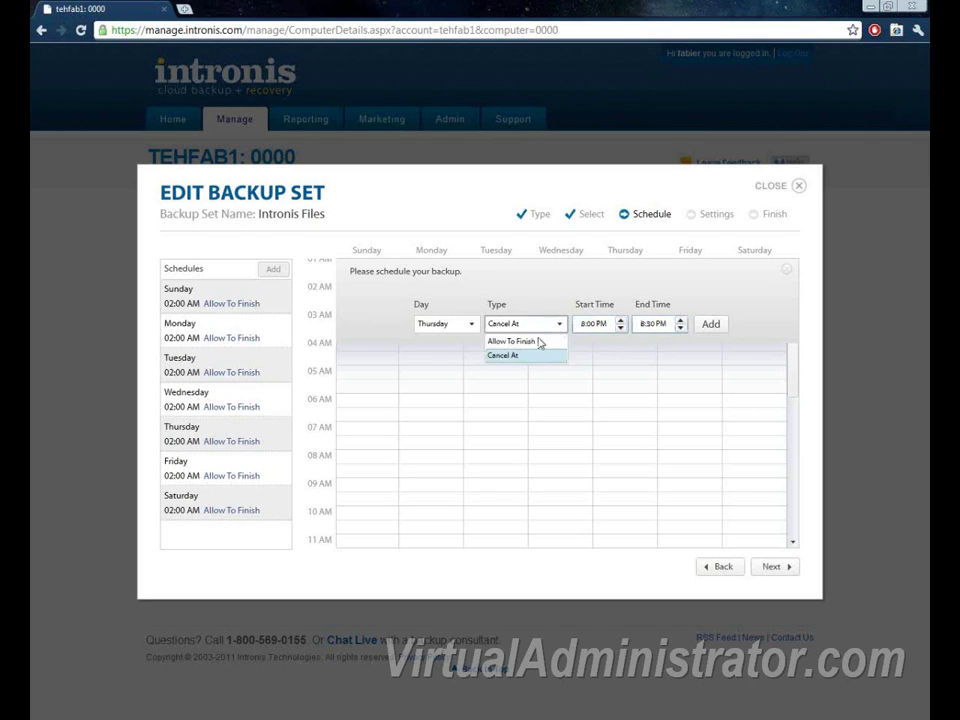
left_click(540, 341)
left_click(682, 326)
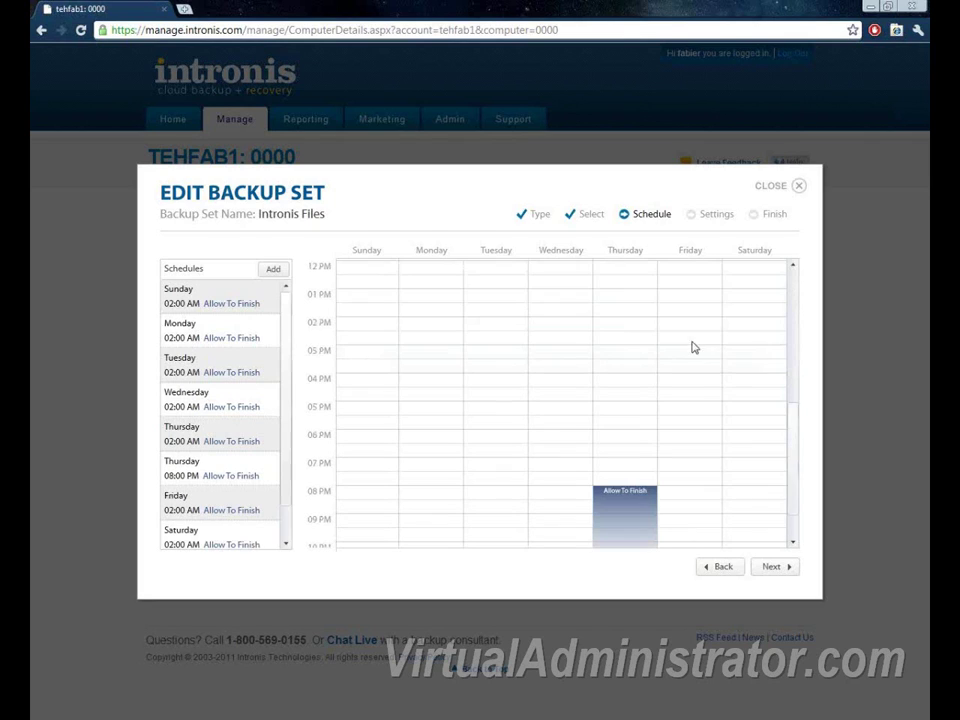
left_click_drag(797, 450, 754, 332)
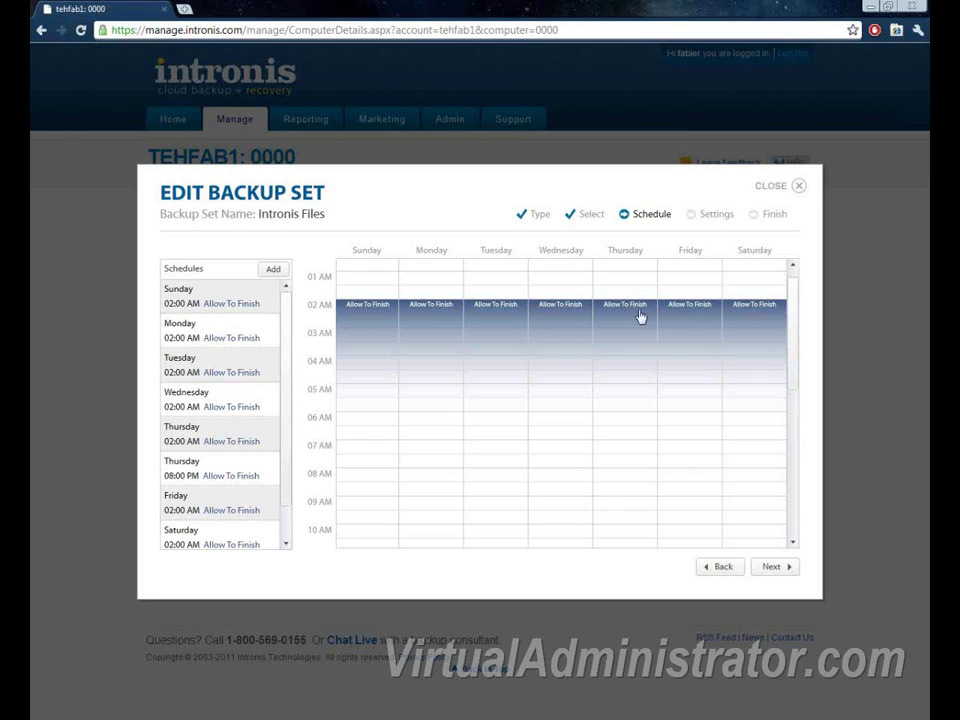
left_click_drag(788, 334, 795, 341)
left_click_drag(799, 424, 810, 482)
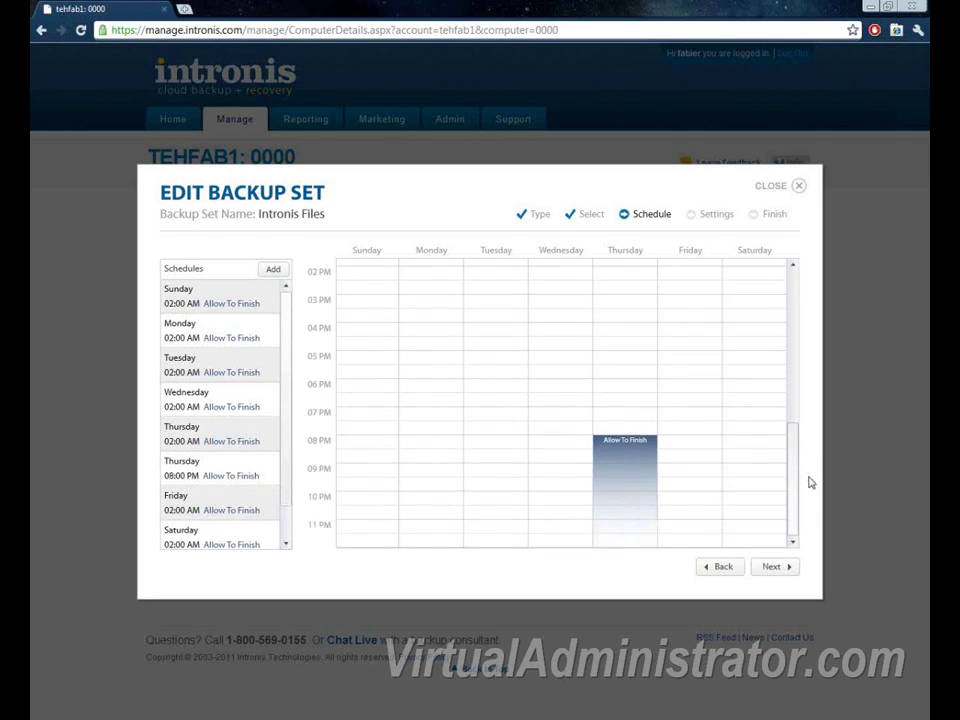
Move the Thursday evening backup's start time to 7:00 PM.
left_click(619, 453)
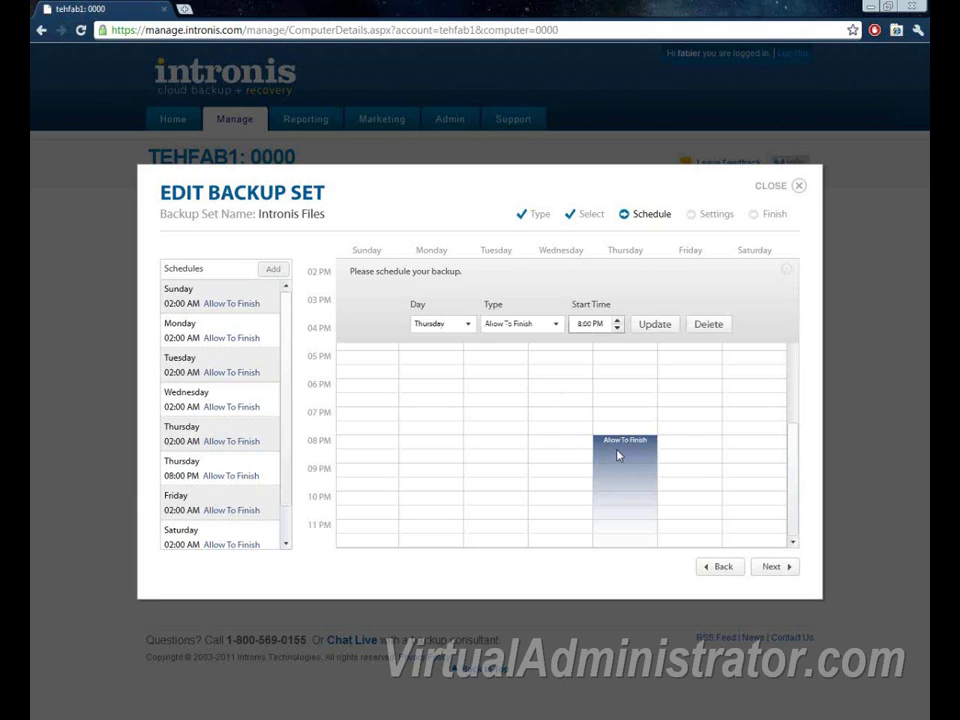
left_click(617, 323)
left_click(617, 328)
left_click(657, 326)
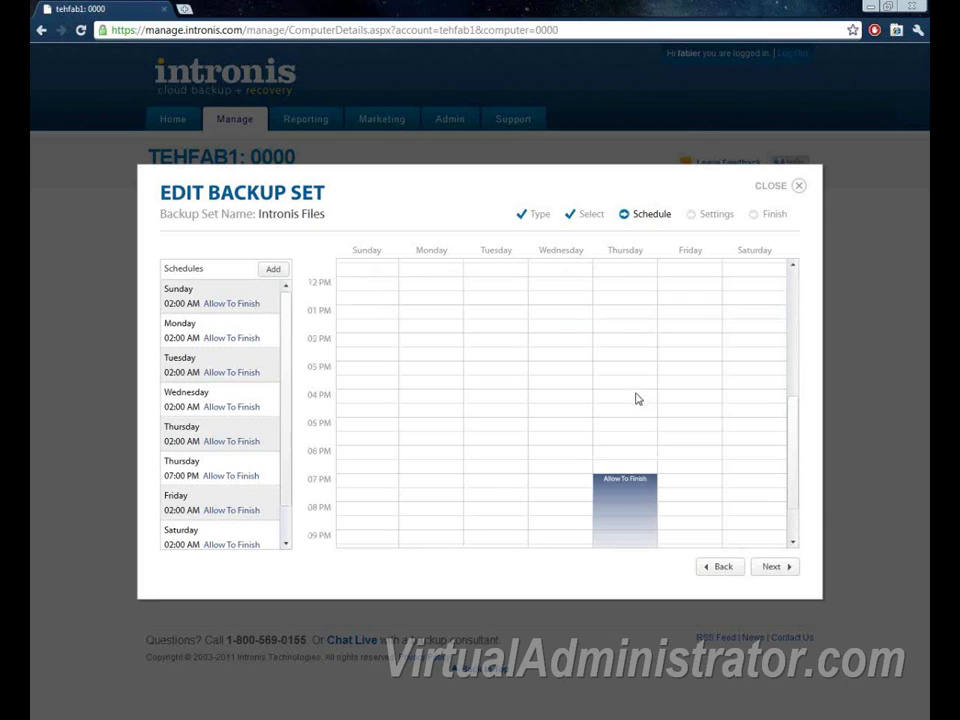
mouse_move(790, 476)
left_mouse_down()
mouse_move(789, 506)
mouse_move(790, 495)
left_mouse_up()
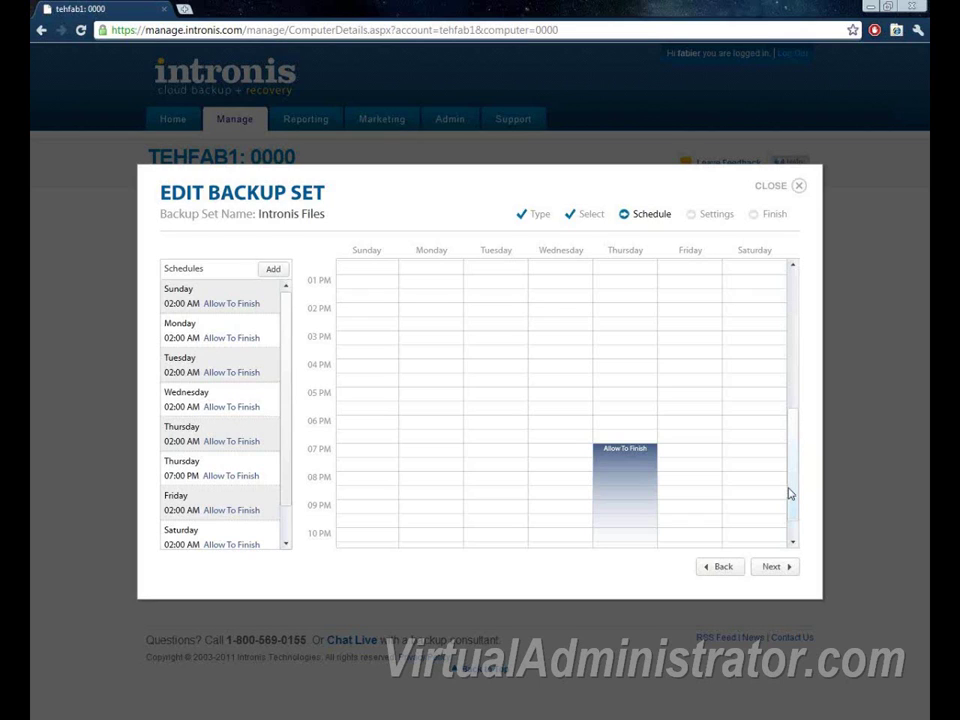
mouse_move(790, 494)
left_mouse_down()
mouse_move(795, 476)
mouse_move(801, 506)
left_mouse_up()
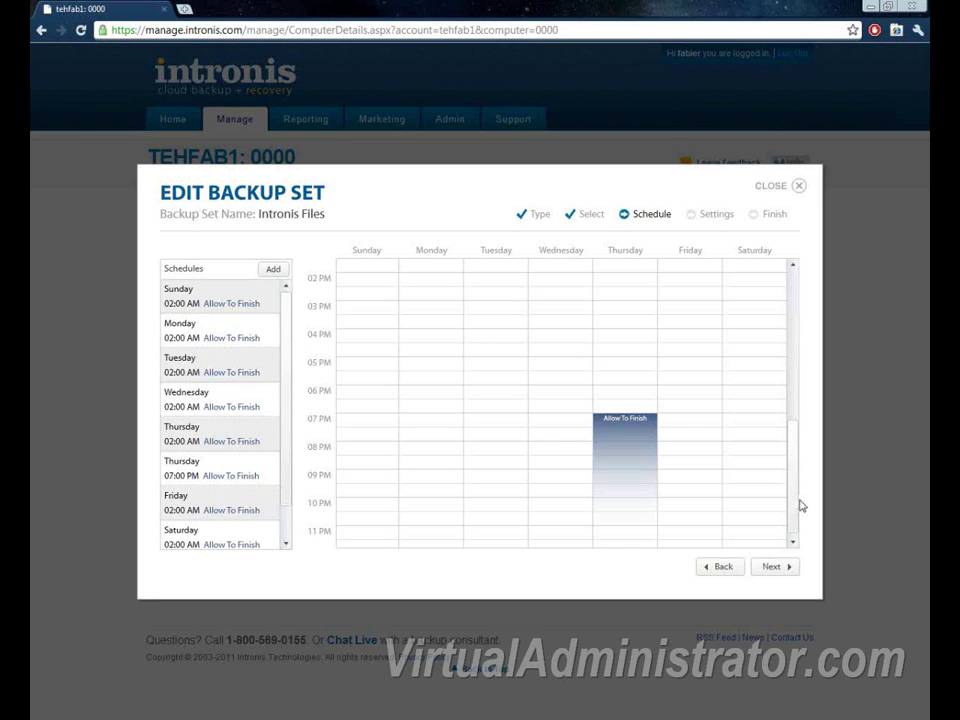
left_click_drag(793, 499, 797, 298)
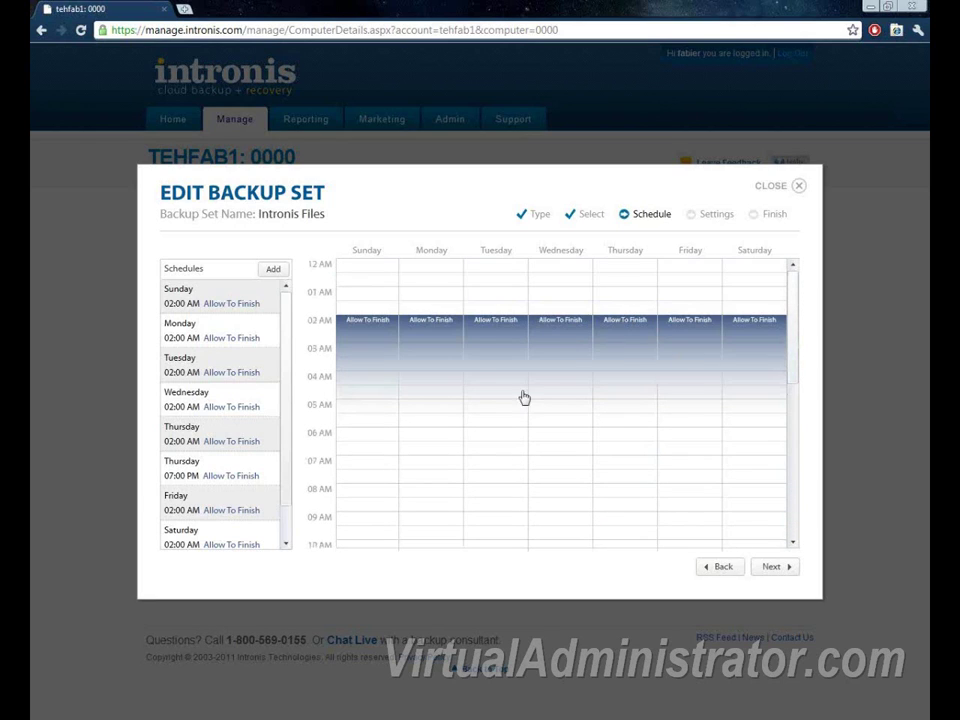
Delete Thursday's 2:00 AM backup and continue to the Settings step.
left_click(622, 321)
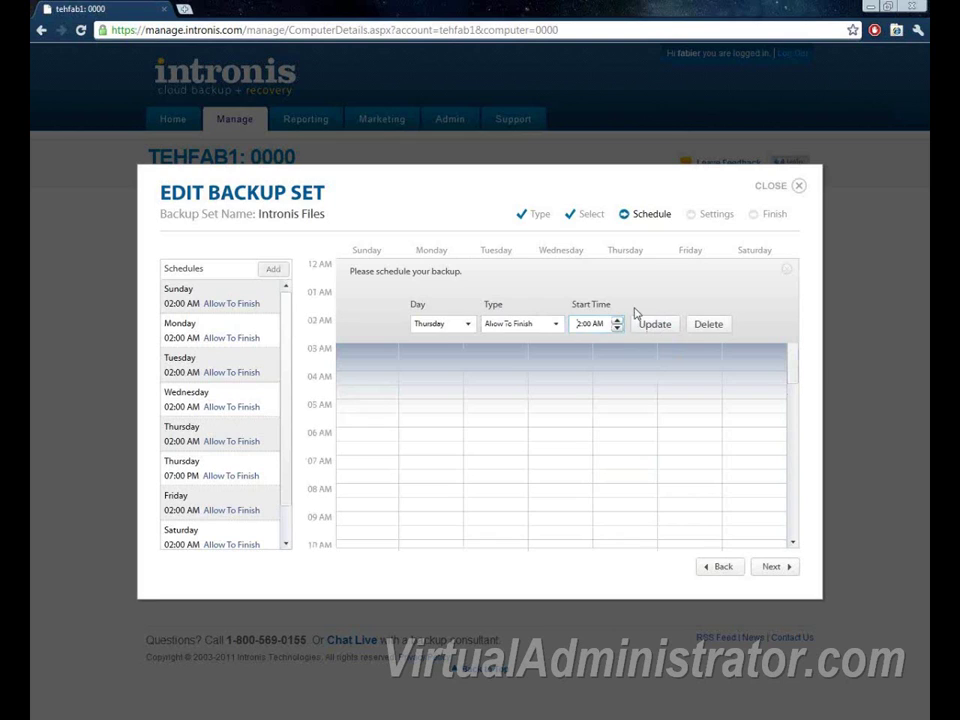
left_click(729, 322)
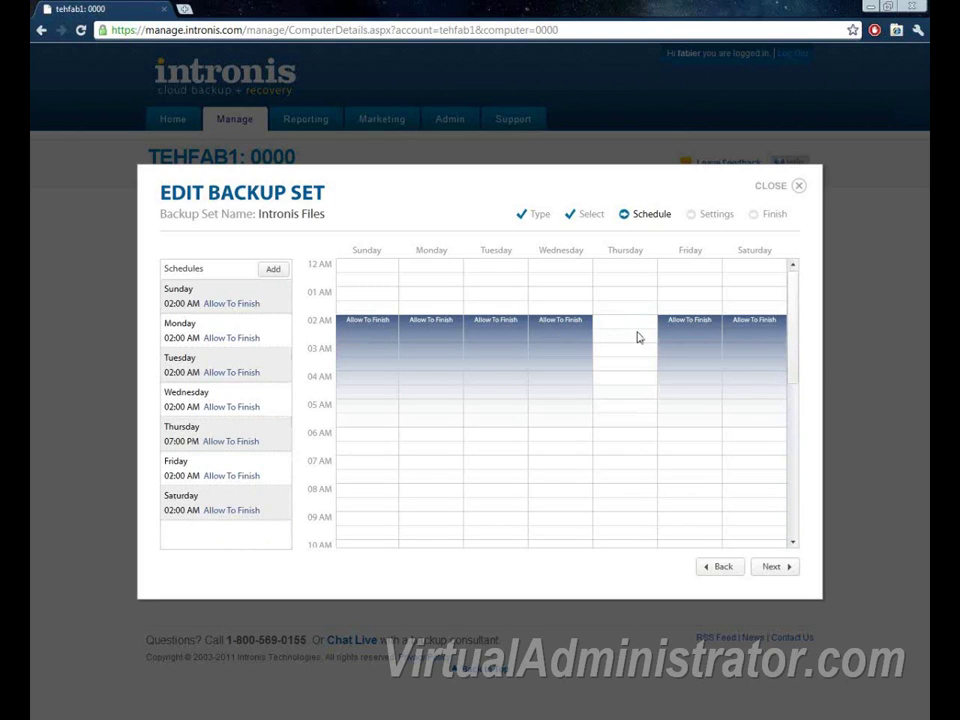
mouse_move(793, 342)
left_mouse_down()
mouse_move(793, 358)
mouse_move(789, 328)
left_mouse_up()
left_click(772, 567)
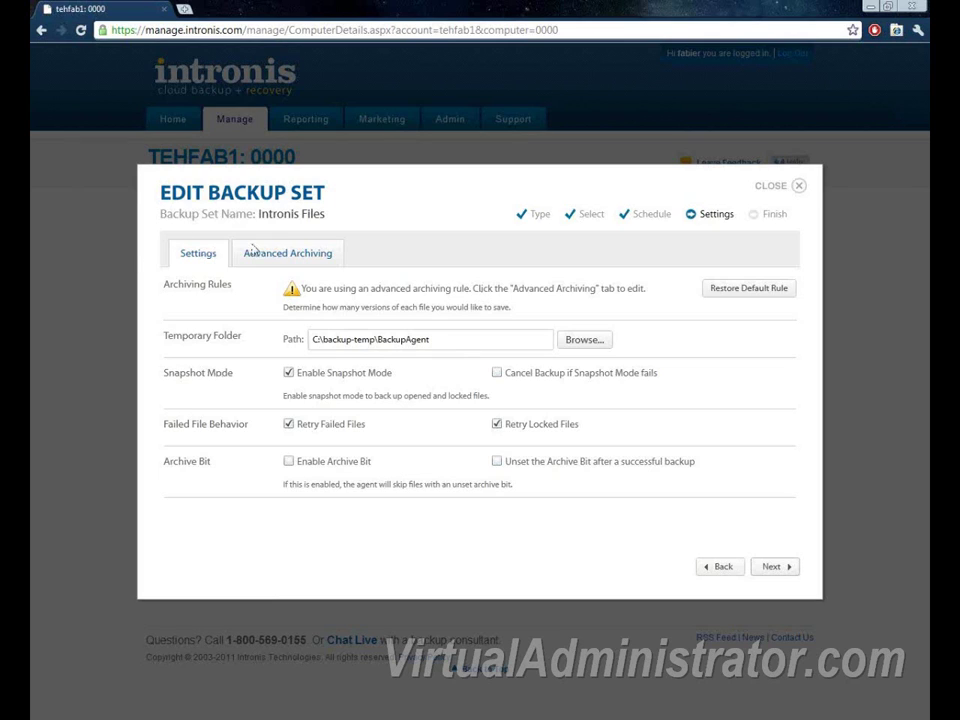
Show the Advanced Archiving rules: keep 30 days/3 versions, keep 1 version, 100 MB cap.
left_click(285, 254)
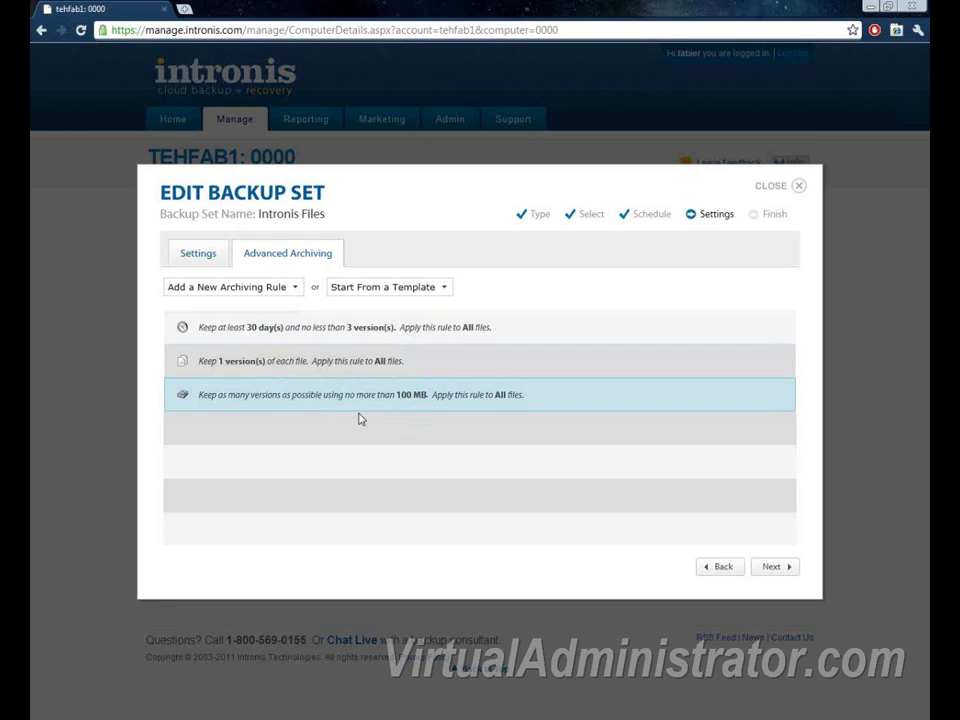
Open the 'no more than 100 MB' archiving rule for *.* files for editing.
left_click(298, 392)
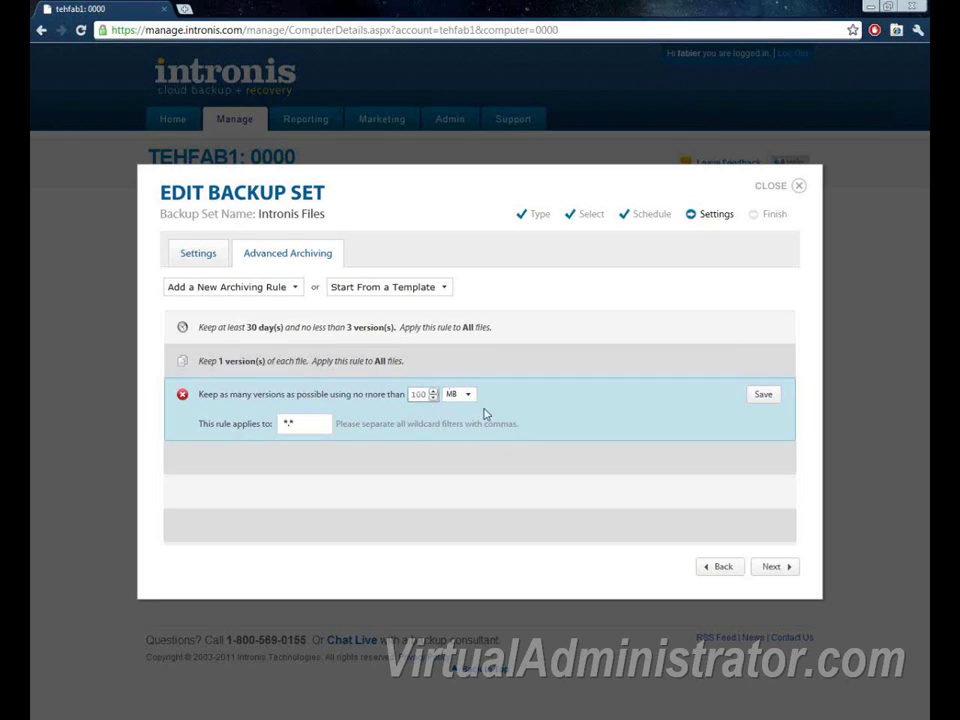
Lower the all-files versions rule to keep 1 version of each file and save it.
left_click(297, 367)
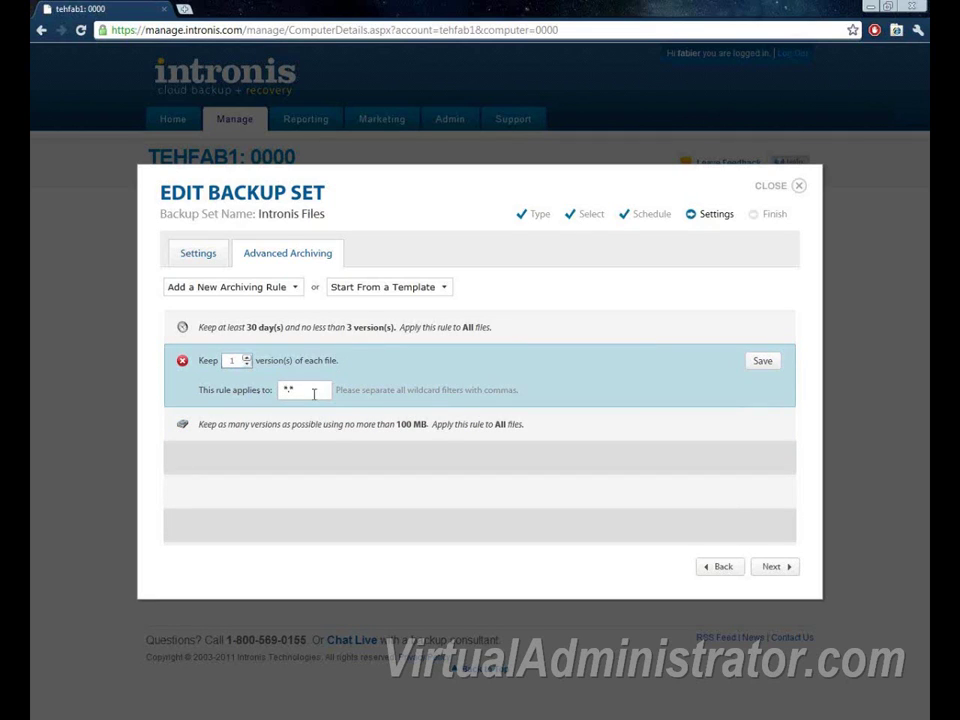
left_click(237, 363)
type("0")
left_click(398, 384)
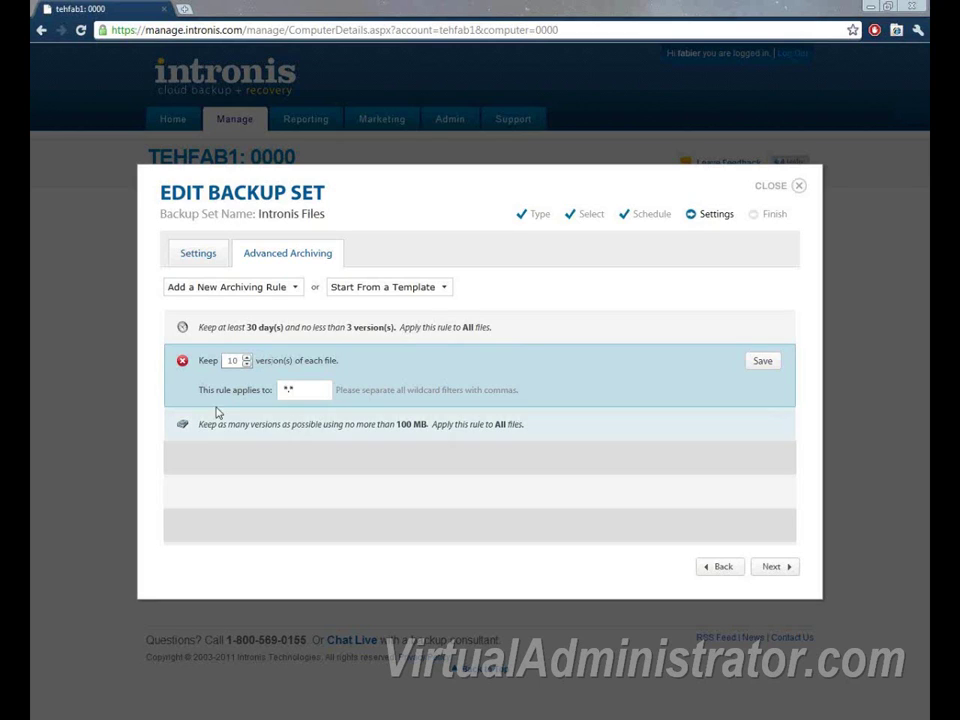
left_click(246, 364)
left_click(246, 364)
left_click(246, 364)
left_click(246, 364)
left_click(246, 364)
left_click(246, 364)
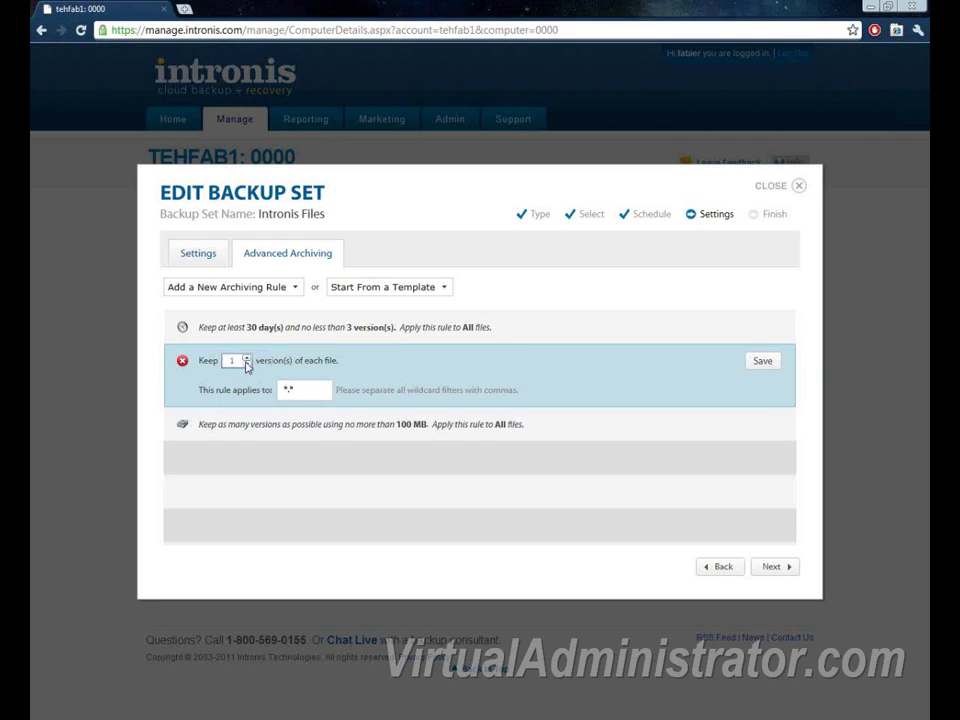
left_click(776, 363)
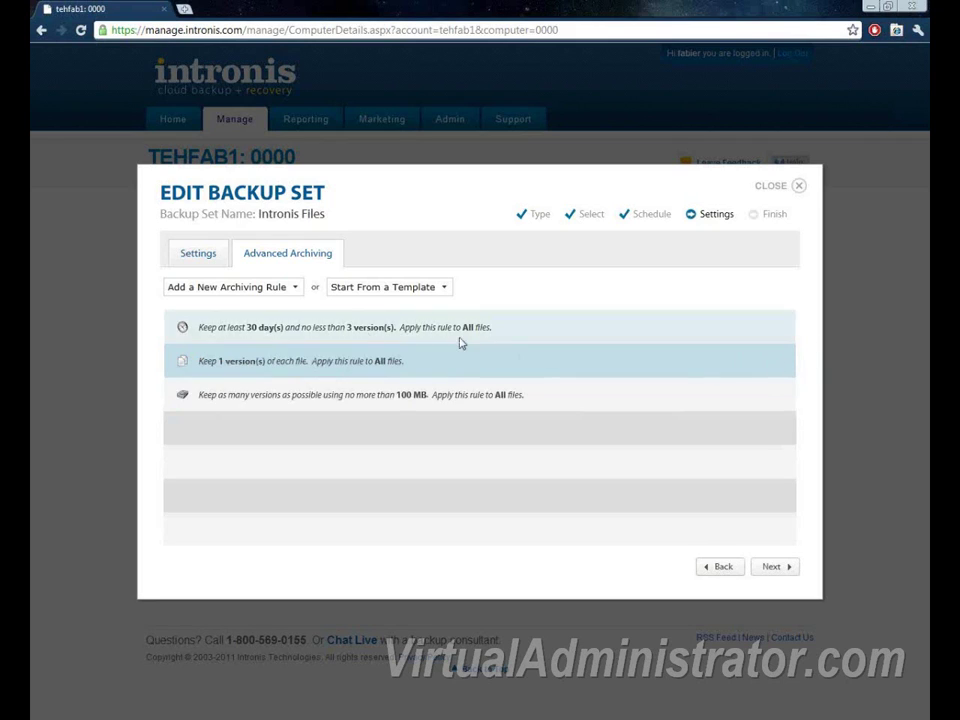
left_click(255, 292)
Add a versions rule keeping 10 versions of *.doc* files.
left_click(205, 339)
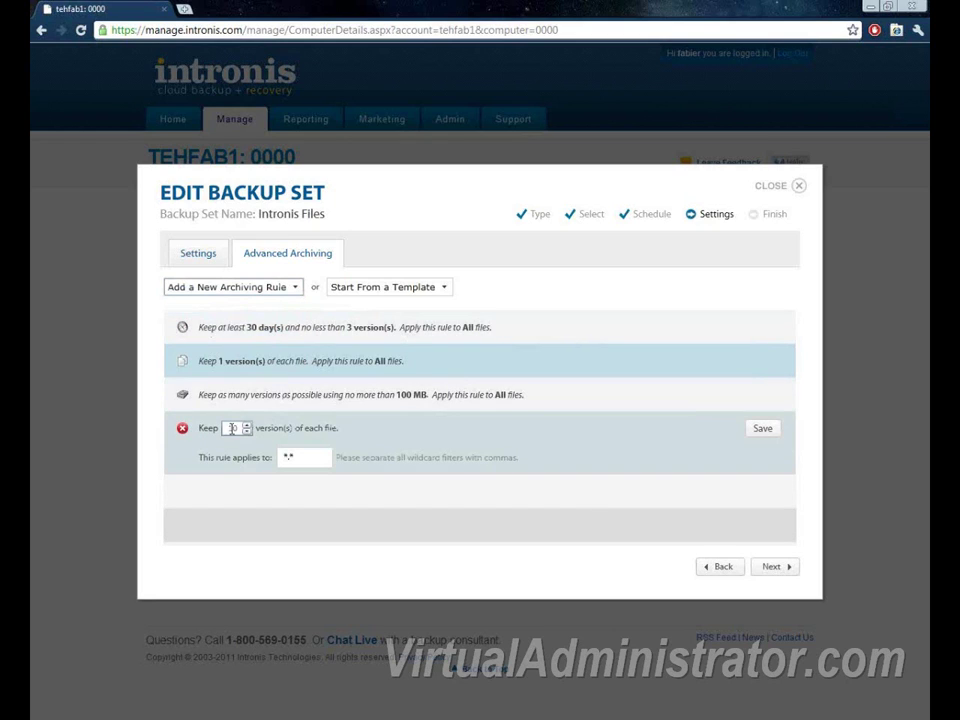
key("BackSpace")
type("docx")
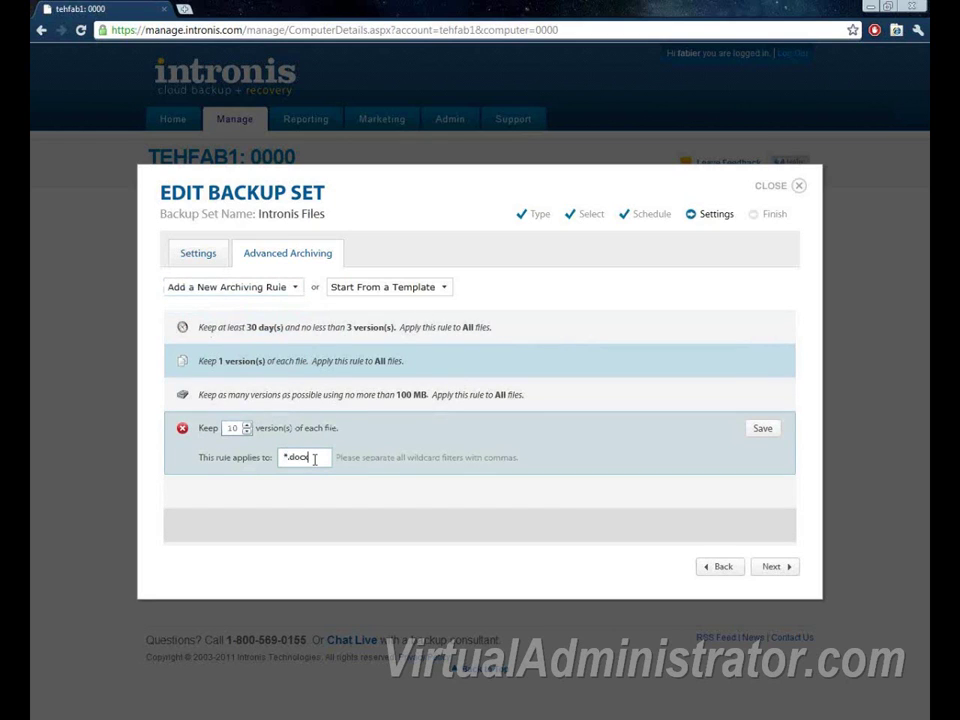
type("*")
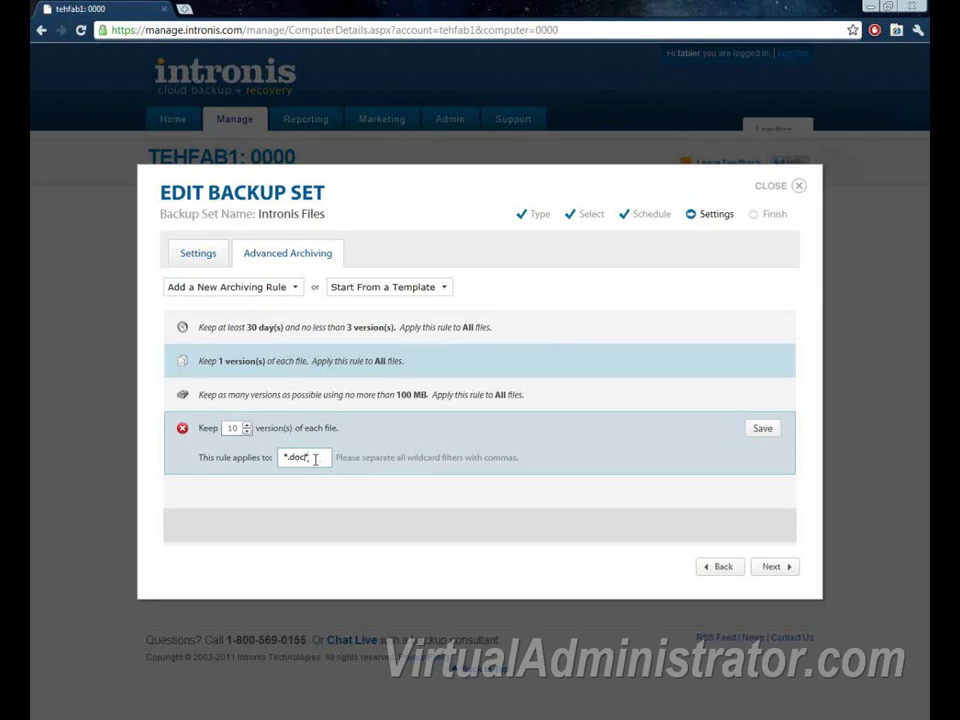
left_click(753, 432)
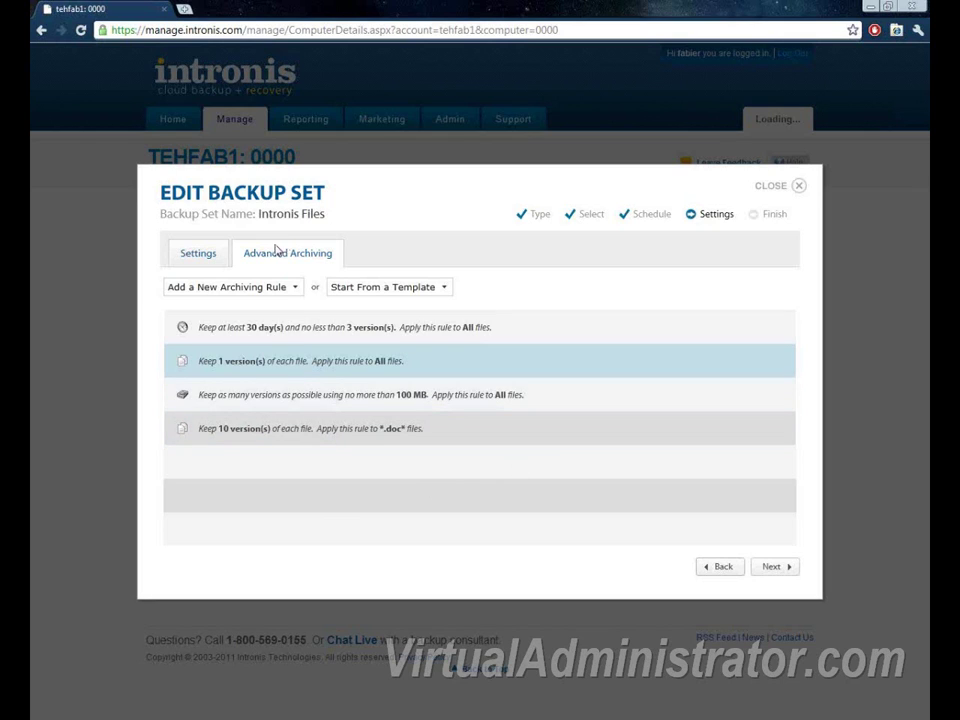
Add a second versions rule keeping 10 versions of *.ppt* files.
left_click(229, 285)
left_click(214, 339)
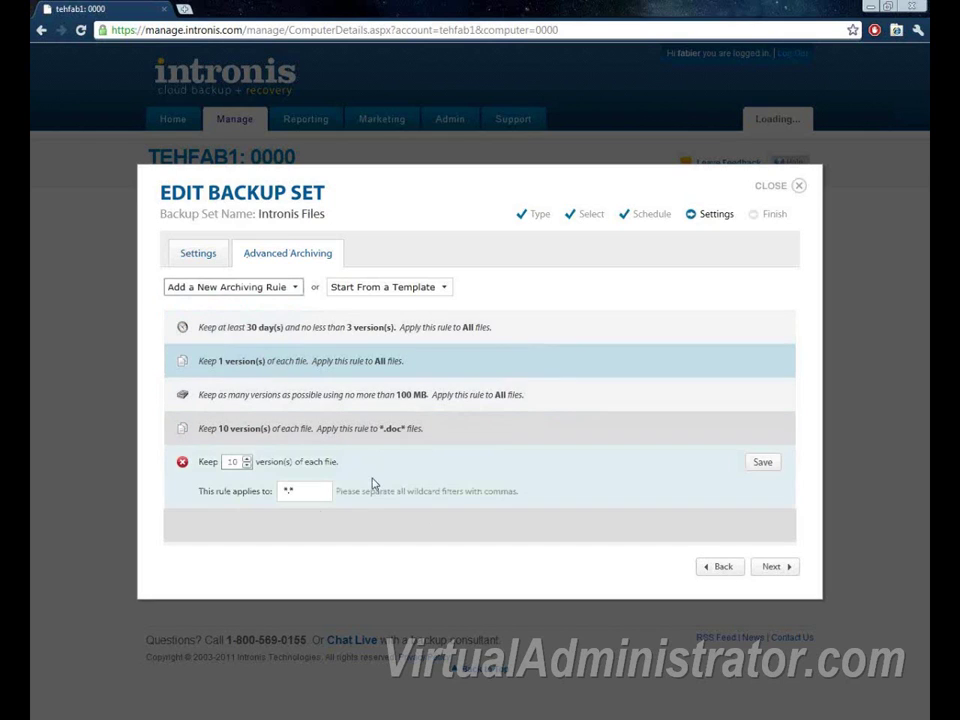
left_click(307, 494)
key("BackSpace")
type("ppt")
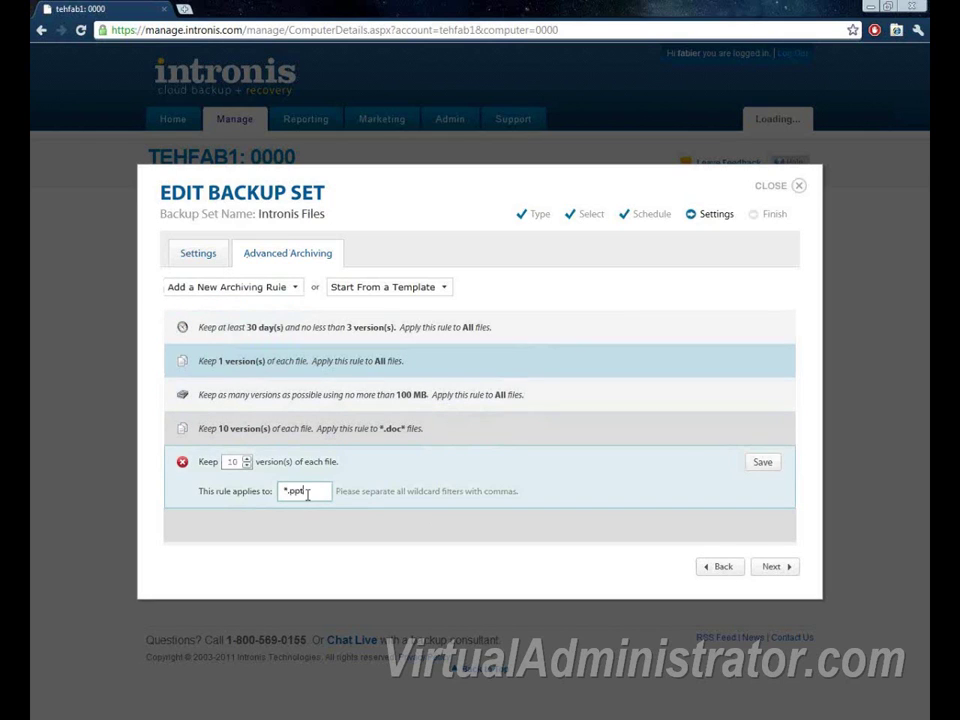
left_click(761, 463)
Add a third versions rule keeping 10 versions of *.xls* files.
left_click(215, 287)
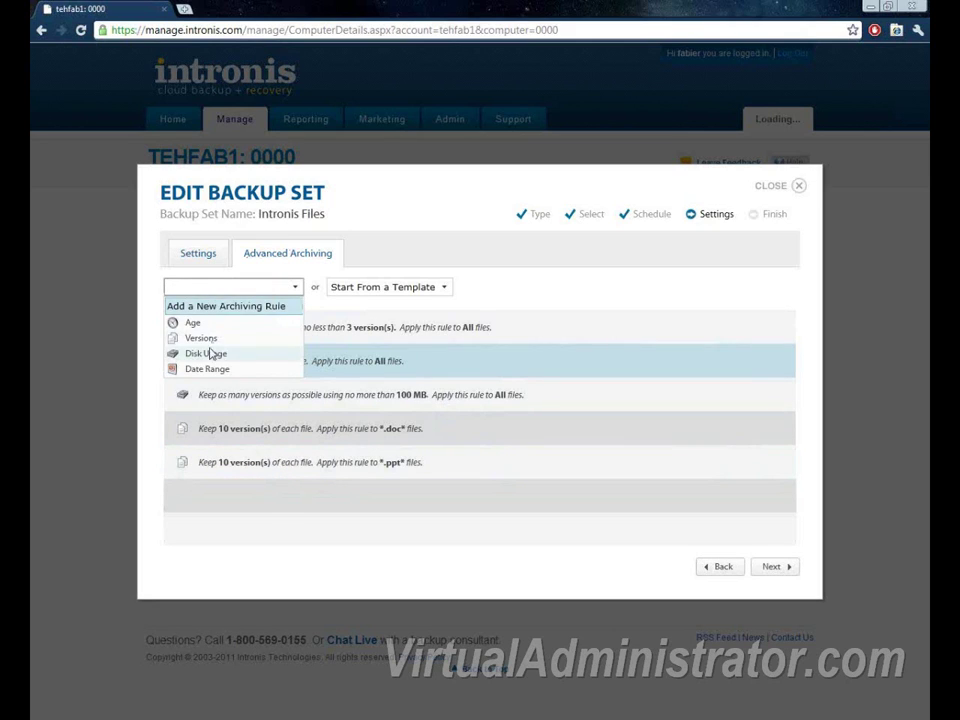
left_click(212, 340)
left_click(311, 521)
key("BackSpace")
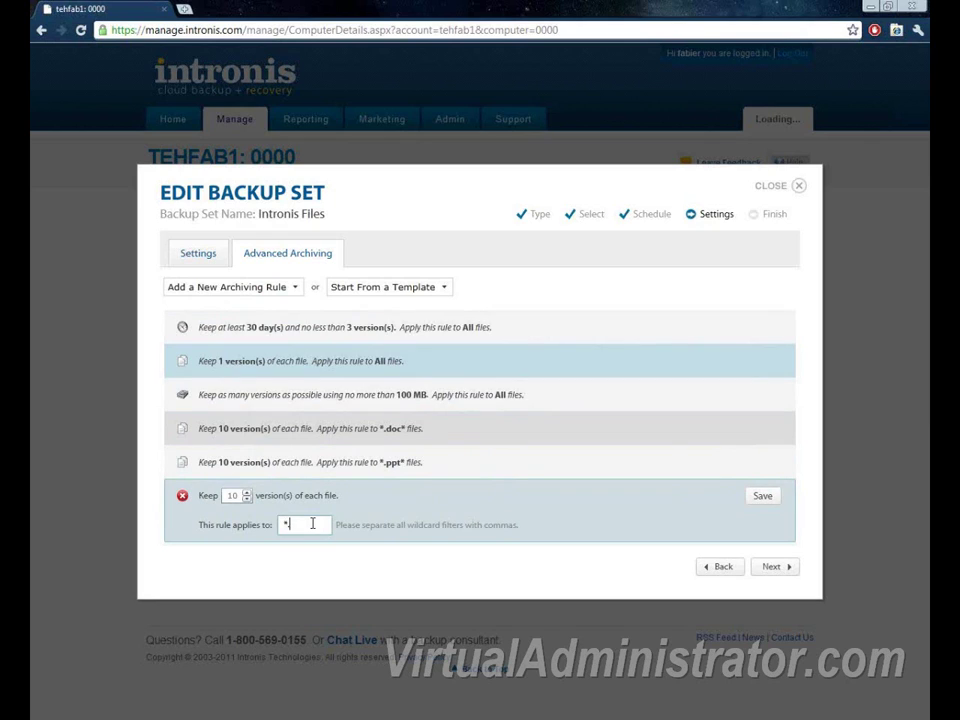
type("xls*")
left_click(761, 497)
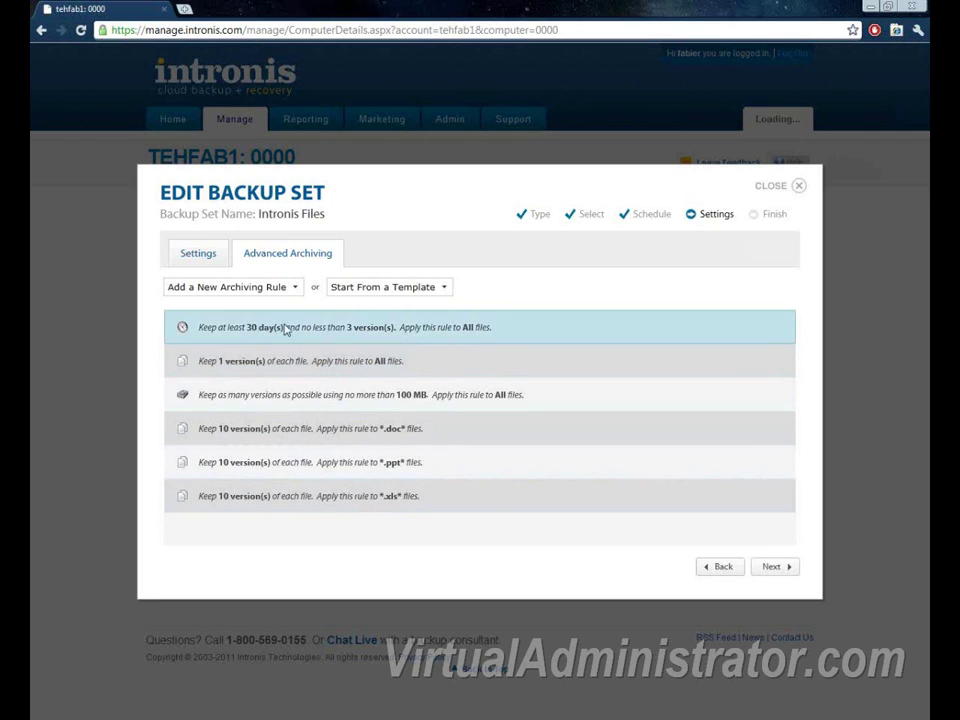
Change the 30-day, 3-version rule to apply only to *.pdf files and save it.
left_click(420, 330)
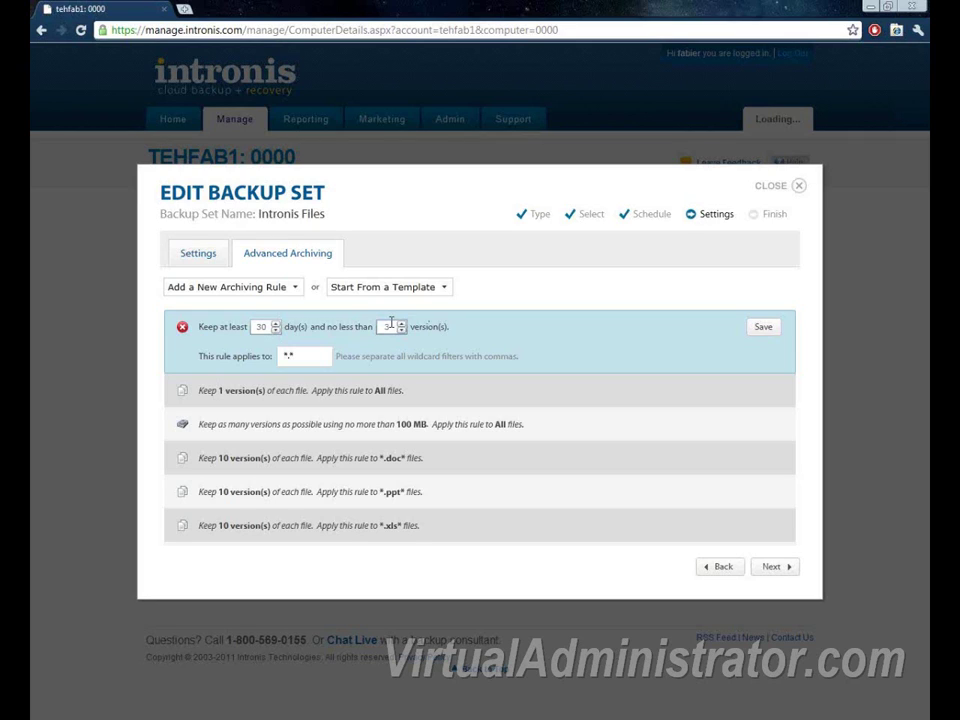
double_click(261, 326)
left_click(306, 358)
key("BackSpace")
type("pdf")
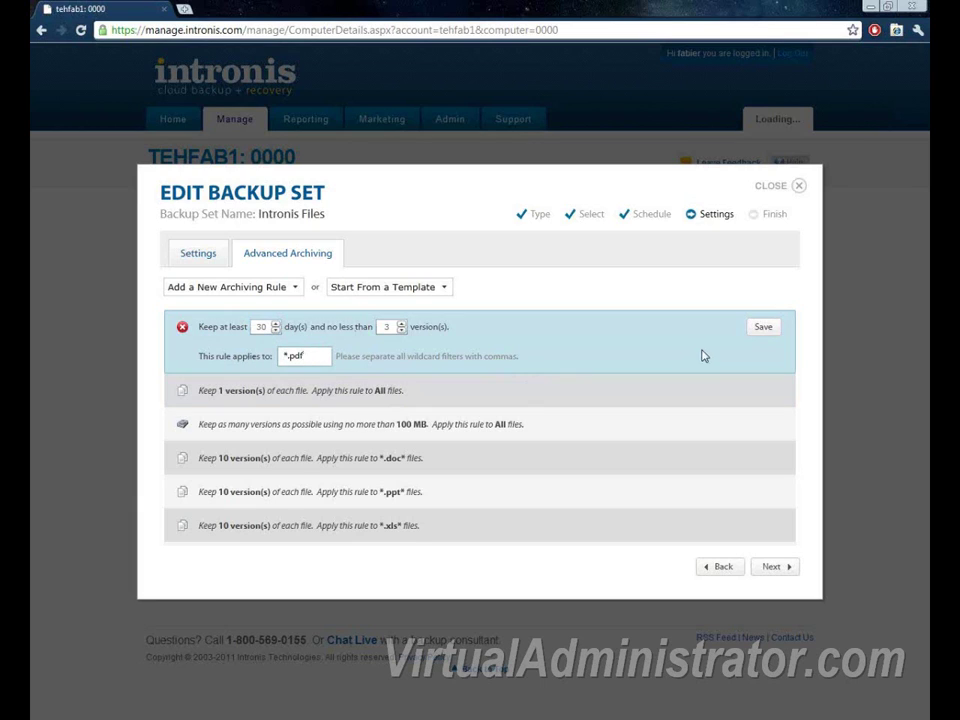
left_click(762, 327)
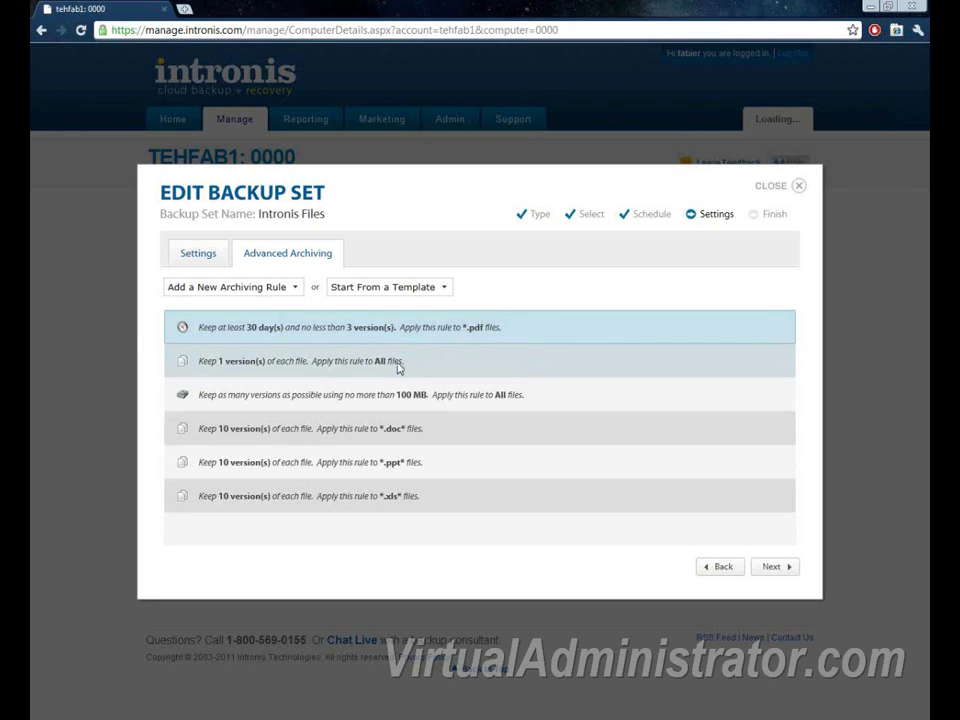
Bring up the backup set's general settings.
left_click(198, 253)
left_click(280, 251)
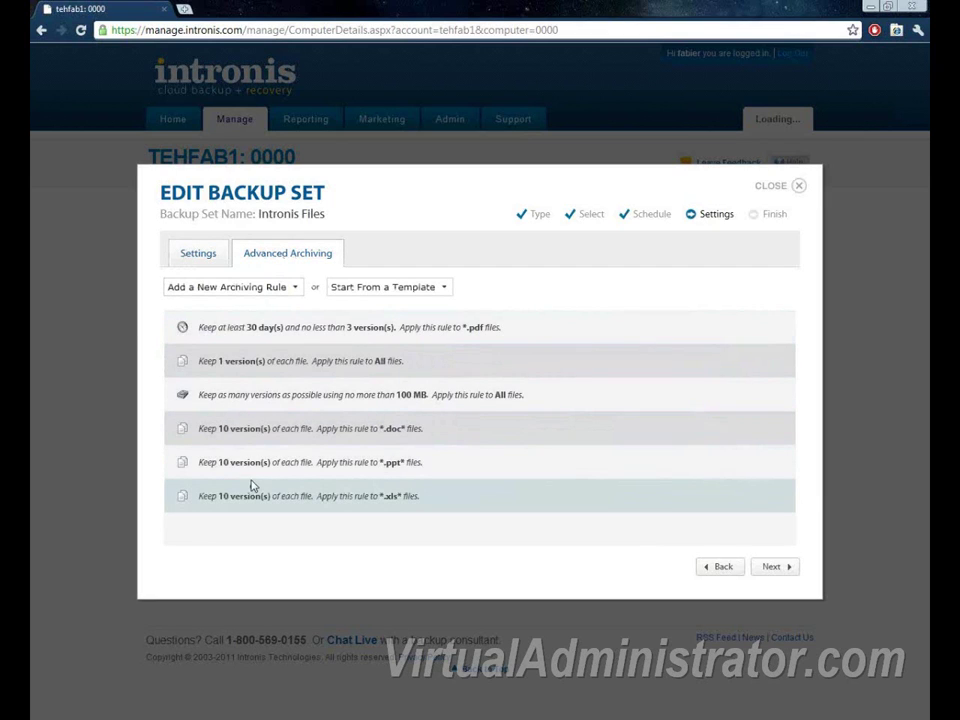
left_click(198, 253)
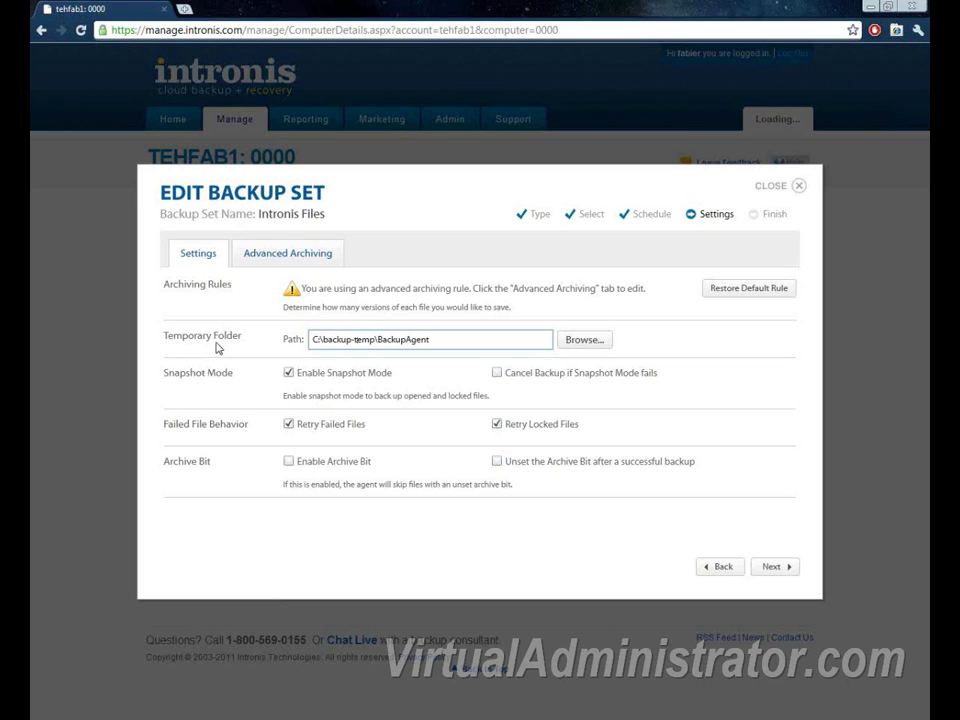
Draft a new versions-based rule set to keep 1 version of *.* files.
left_click(271, 254)
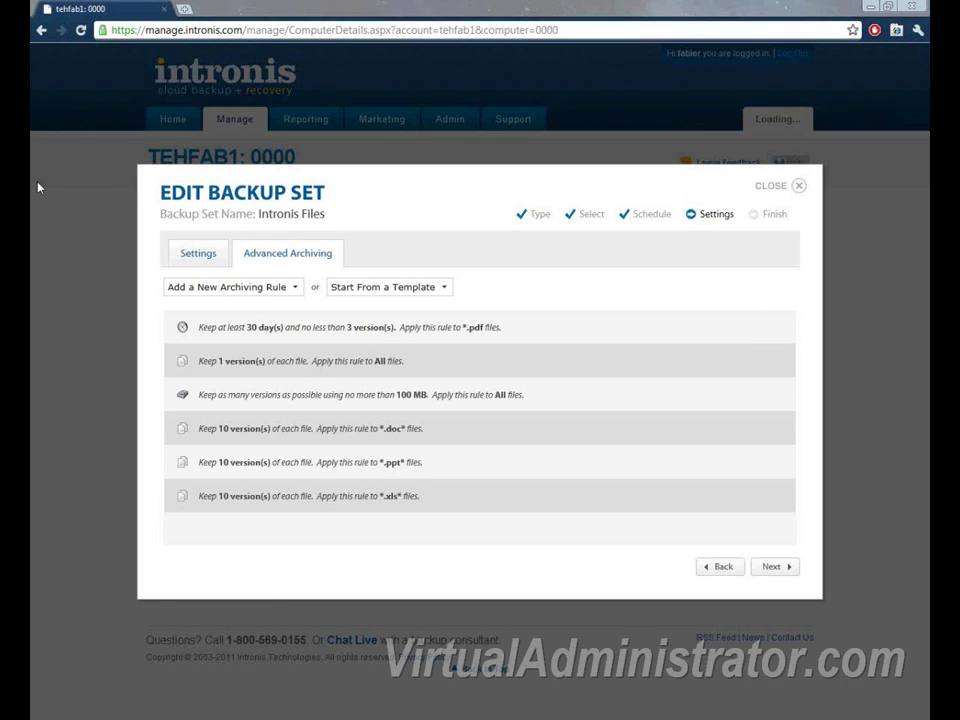
left_click(257, 287)
left_click(240, 339)
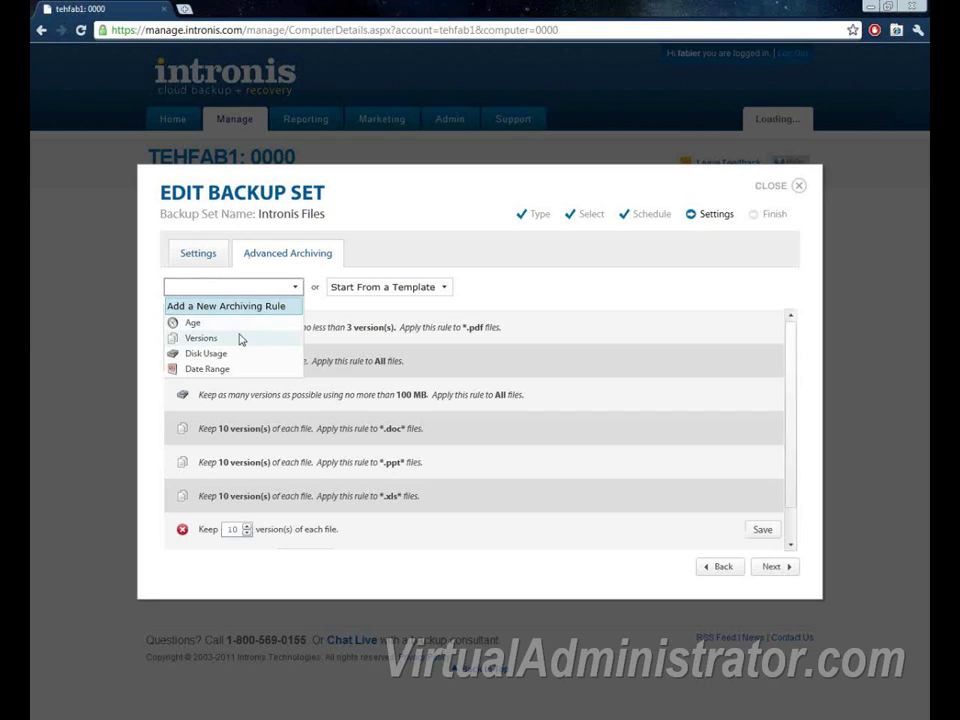
left_click(403, 531)
left_click(234, 493)
key("BackSpace")
key("BackSpace")
type("1")
key("Tab")
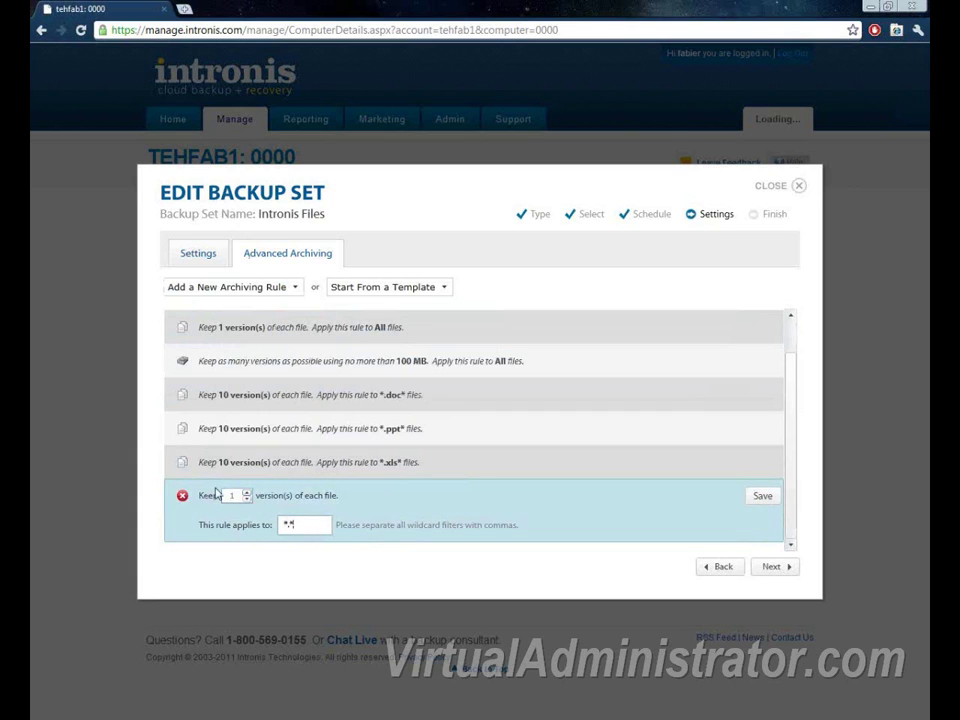
left_click(238, 289)
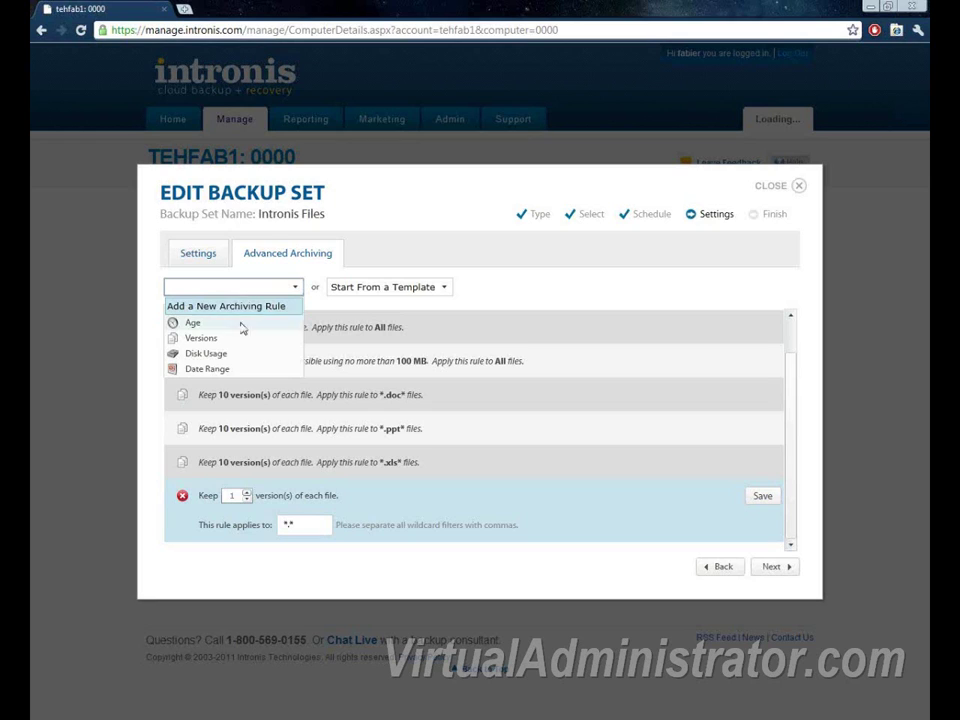
left_click(262, 288)
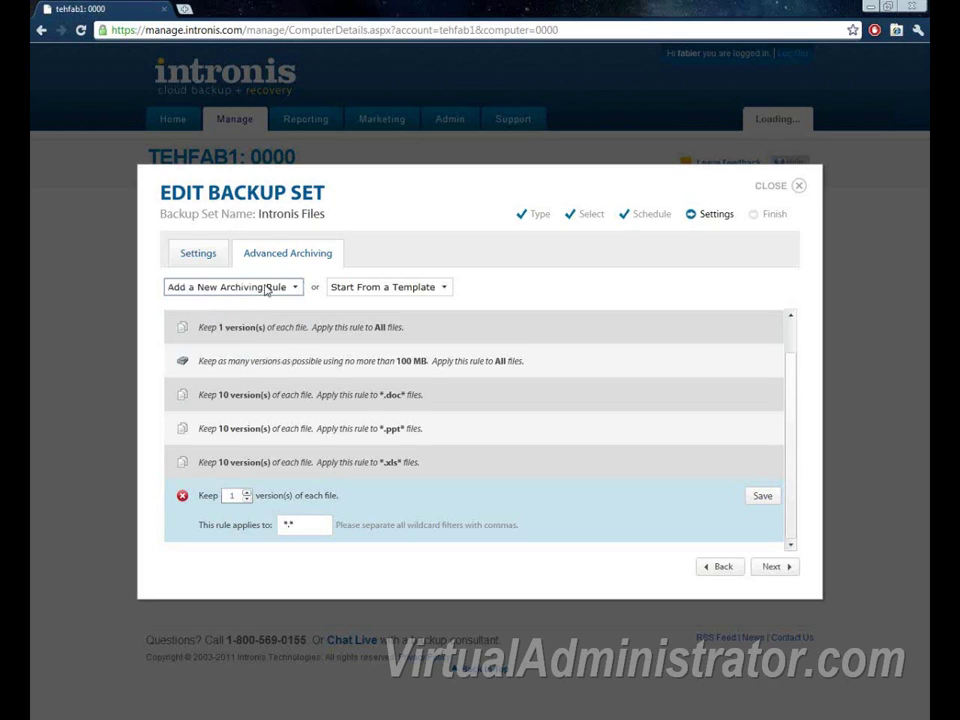
Move from general settings to the Advanced Archiving rules list for Intronis Files.
left_click(197, 254)
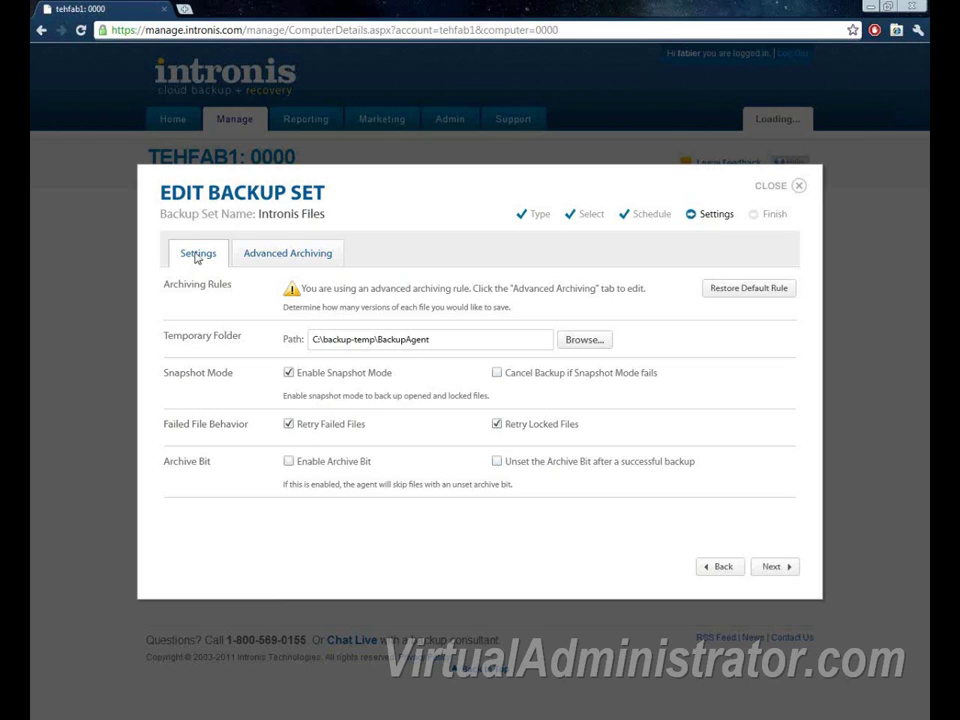
left_click(289, 258)
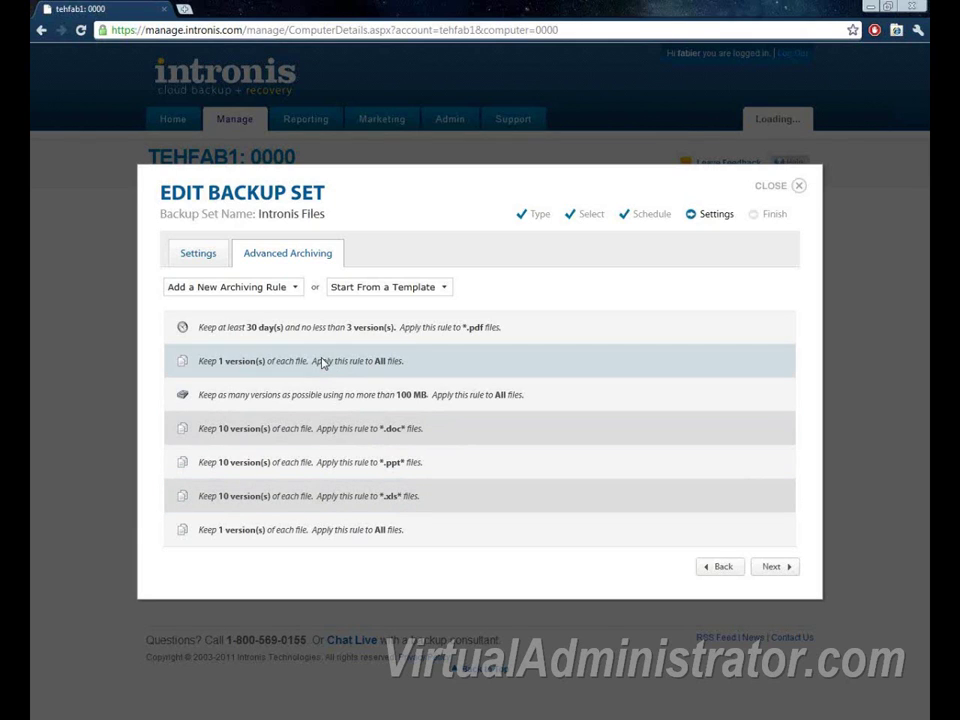
Leave snapshot mode enabled and turn on Cancel Backup if Snapshot Mode fails.
left_click(190, 258)
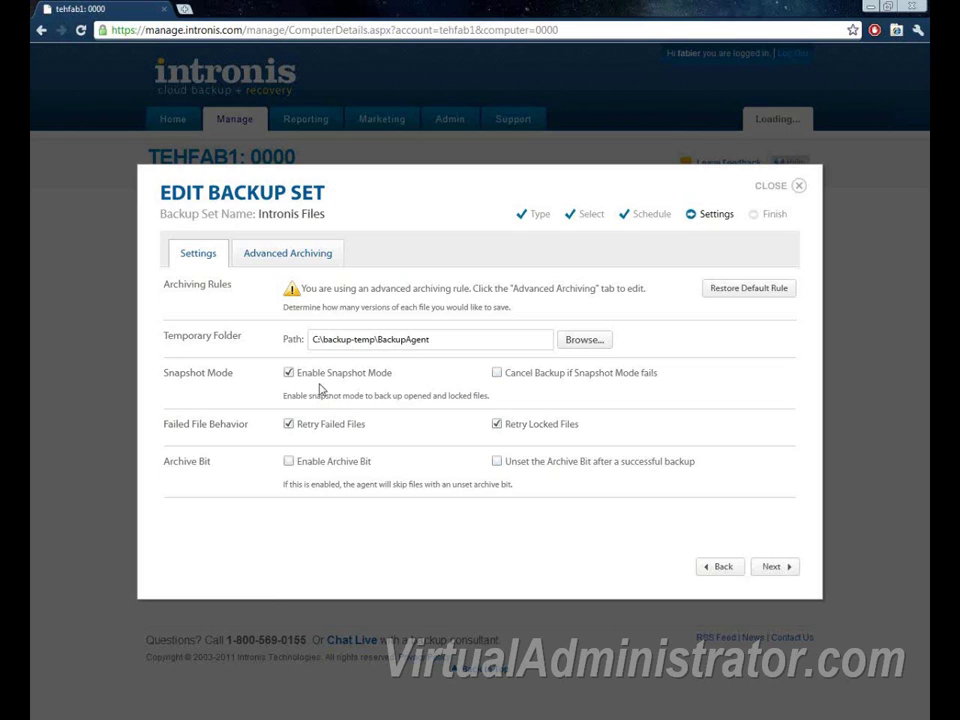
left_click(288, 373)
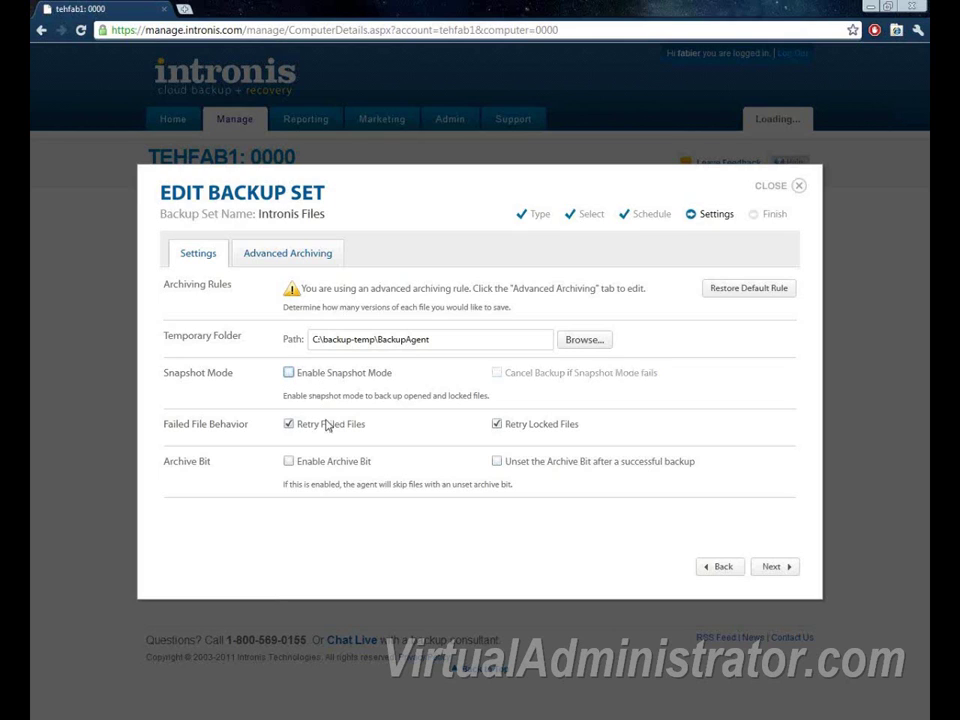
left_click(288, 373)
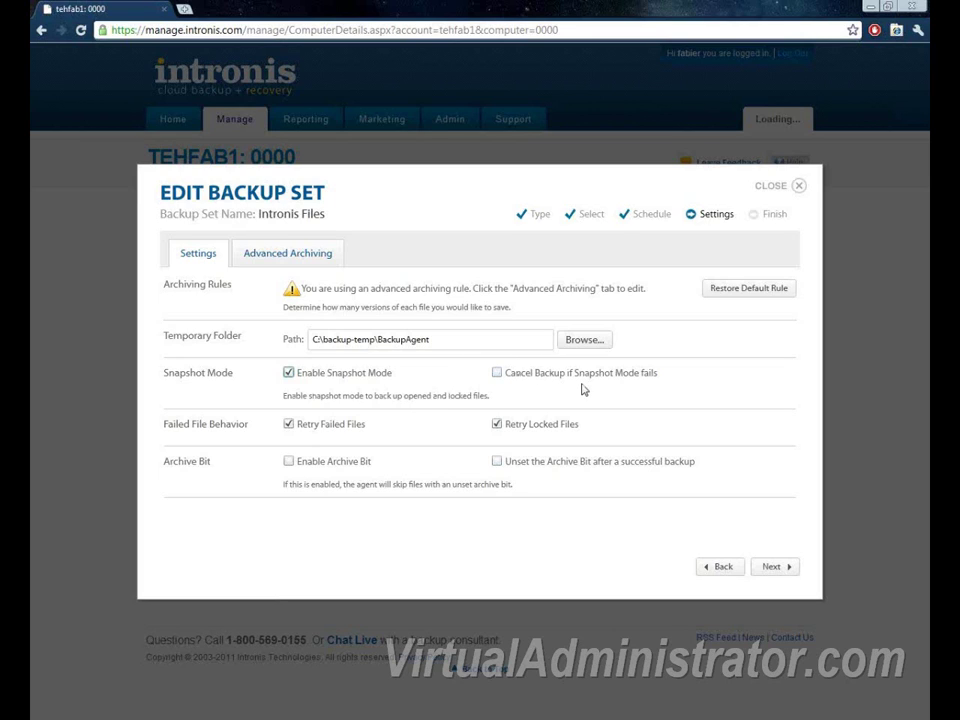
left_click(496, 376)
Turn off snapshot-failure cancelling, enable the archive bit and unset it after successful backups.
left_click(499, 376)
left_click(288, 463)
left_click(498, 462)
Set the Wednesday and Friday 02:00 AM backups to Cancel At 02:30 AM.
left_click(722, 566)
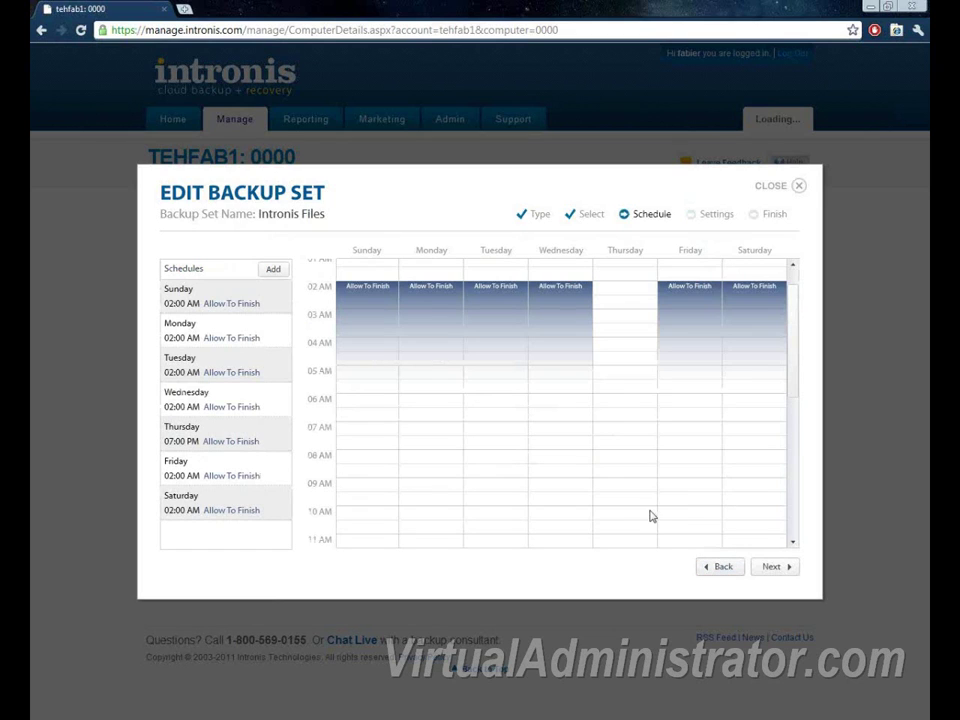
left_click(553, 297)
left_click(528, 324)
left_click(520, 354)
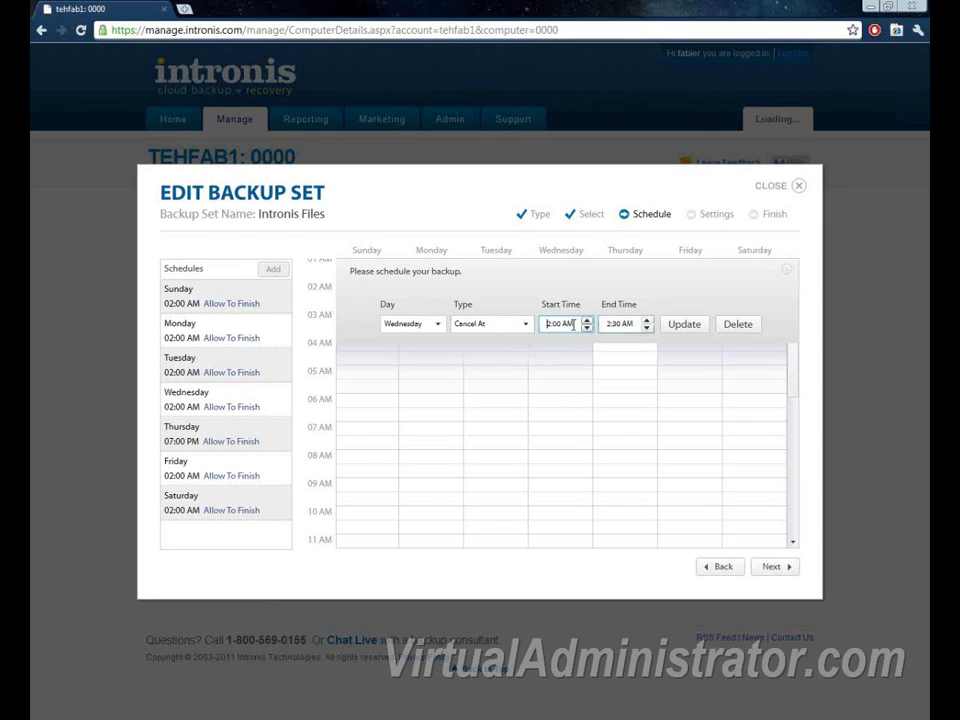
left_click(625, 325)
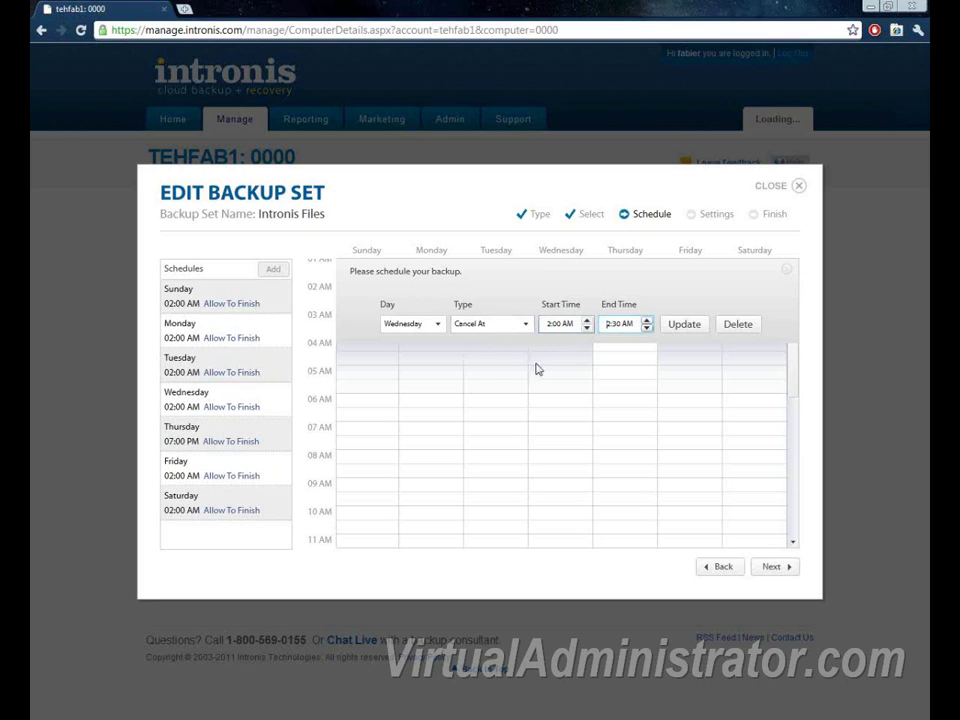
left_click(700, 330)
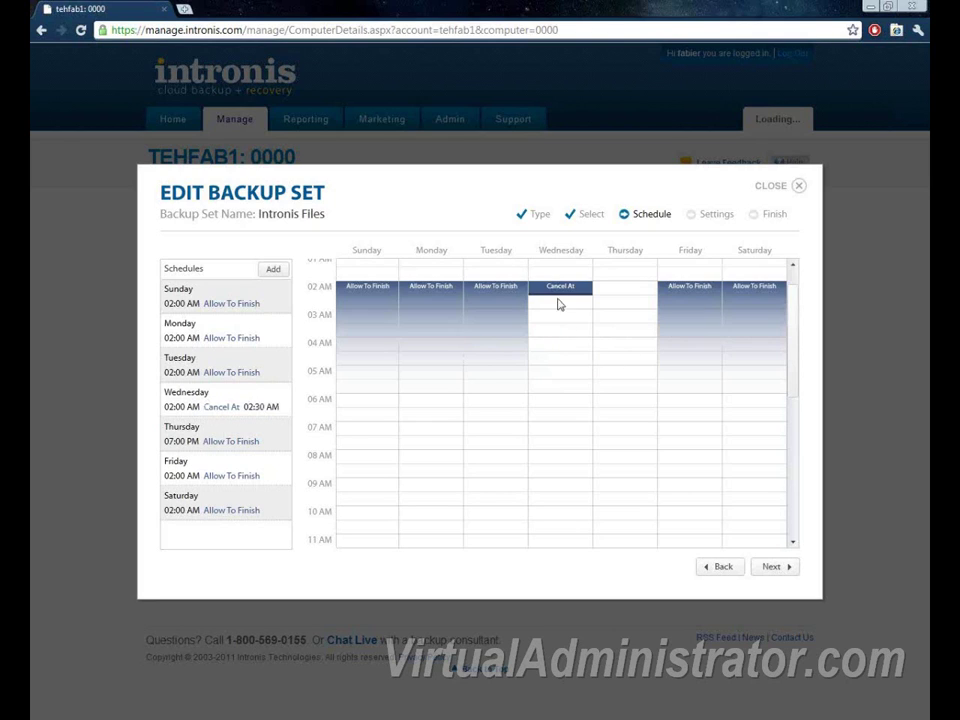
left_click(686, 310)
left_click(540, 325)
left_click(505, 354)
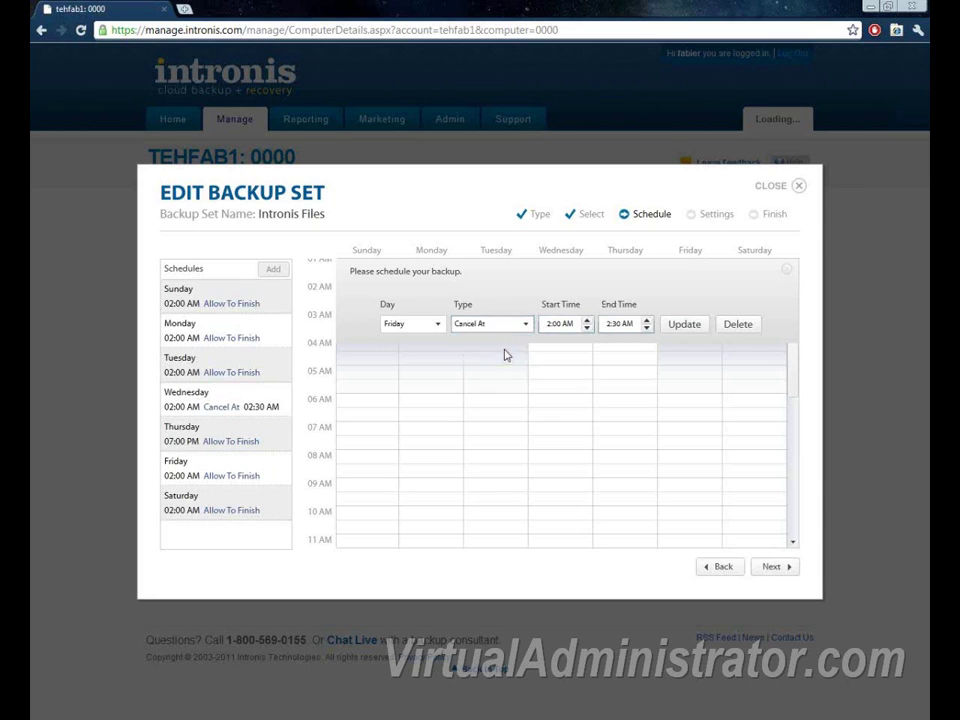
left_click(682, 330)
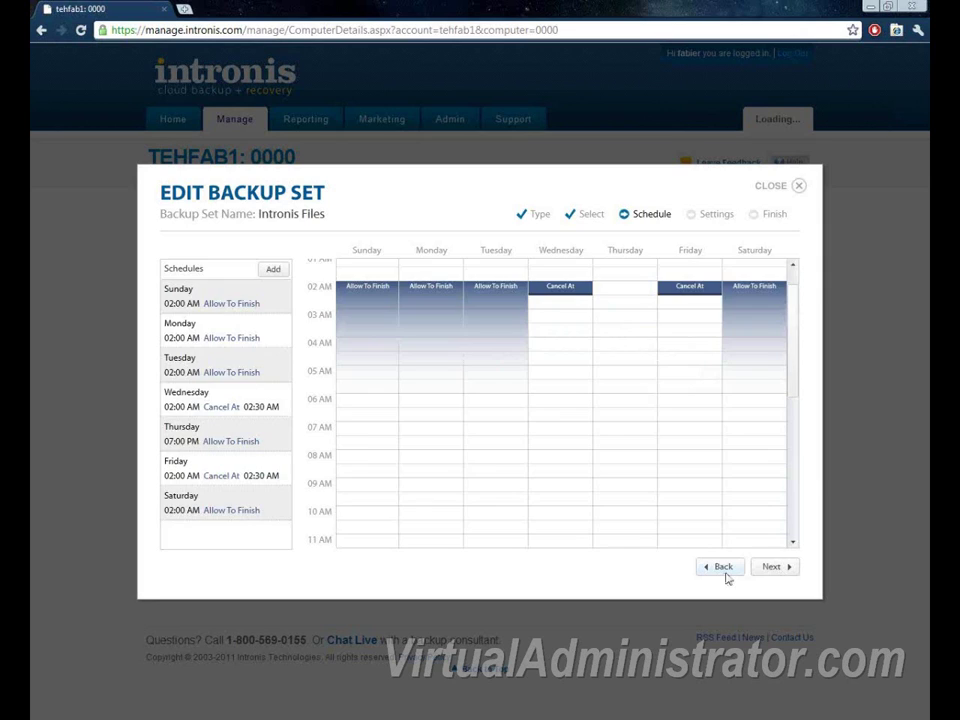
left_click(777, 567)
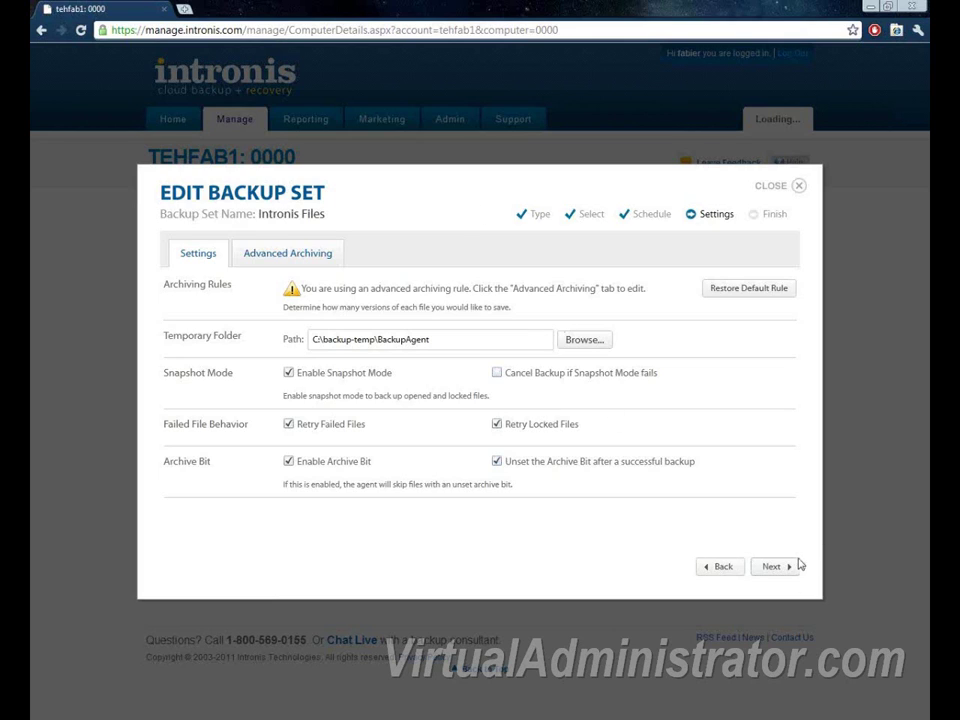
Toggle both archive bit checkboxes and proceed to the Finish summary.
left_click(288, 462)
left_click(496, 462)
left_click(771, 567)
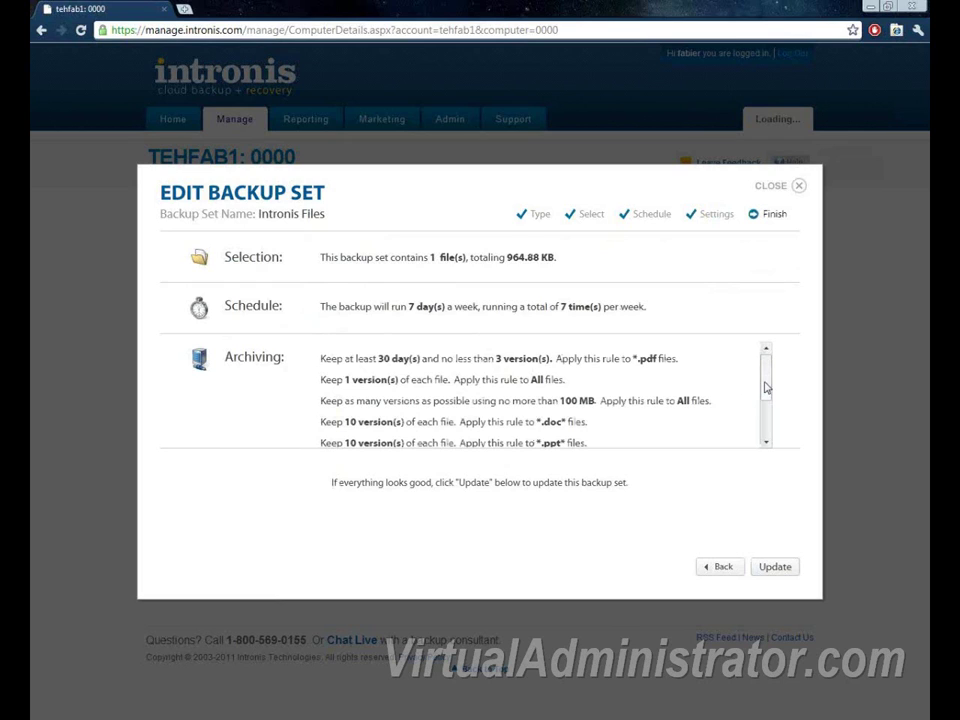
Review the archiving summary and save the Intronis Files backup set with Update.
scroll(765, 390, "down", 1)
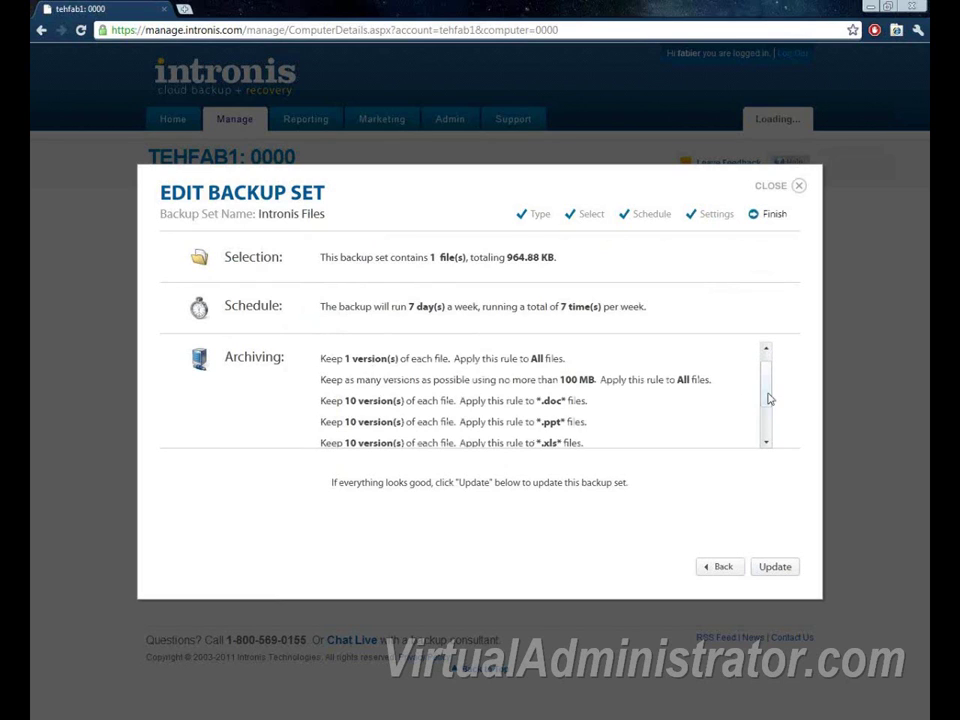
mouse_move(768, 399)
left_mouse_down()
mouse_move(766, 424)
mouse_move(767, 379)
left_mouse_up()
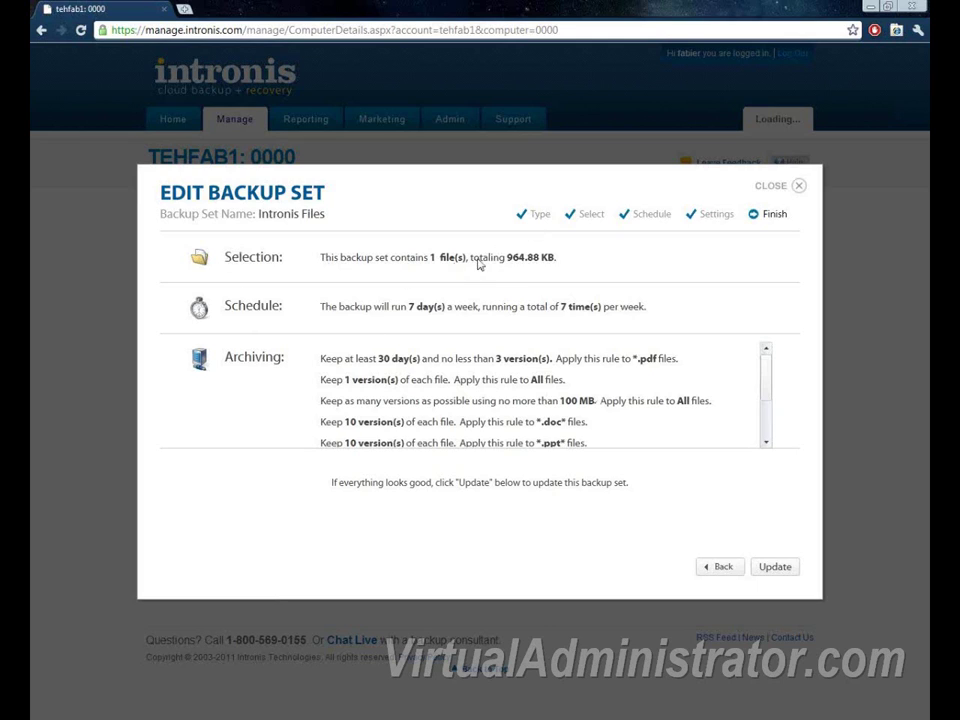
left_click(789, 574)
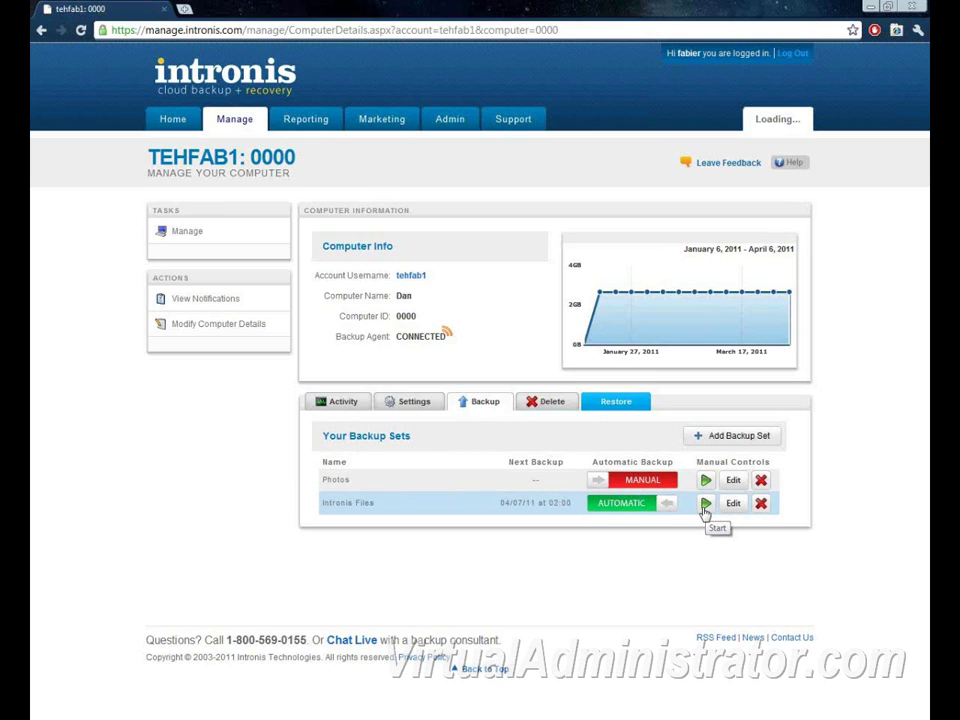
Log back in with the account username and password to reach the Account Dashboard.
left_click(237, 121)
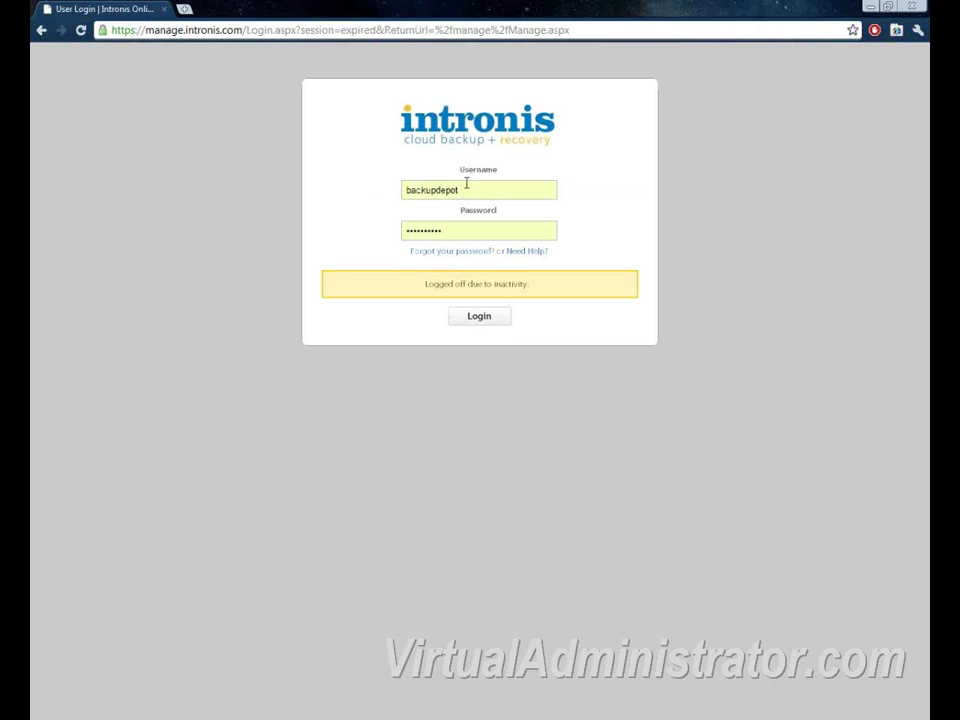
double_click(487, 191)
key("BackSpace")
type("fabier")
key("Tab")
type("******")
key("ctrl+a")
type("*********")
key("Return")
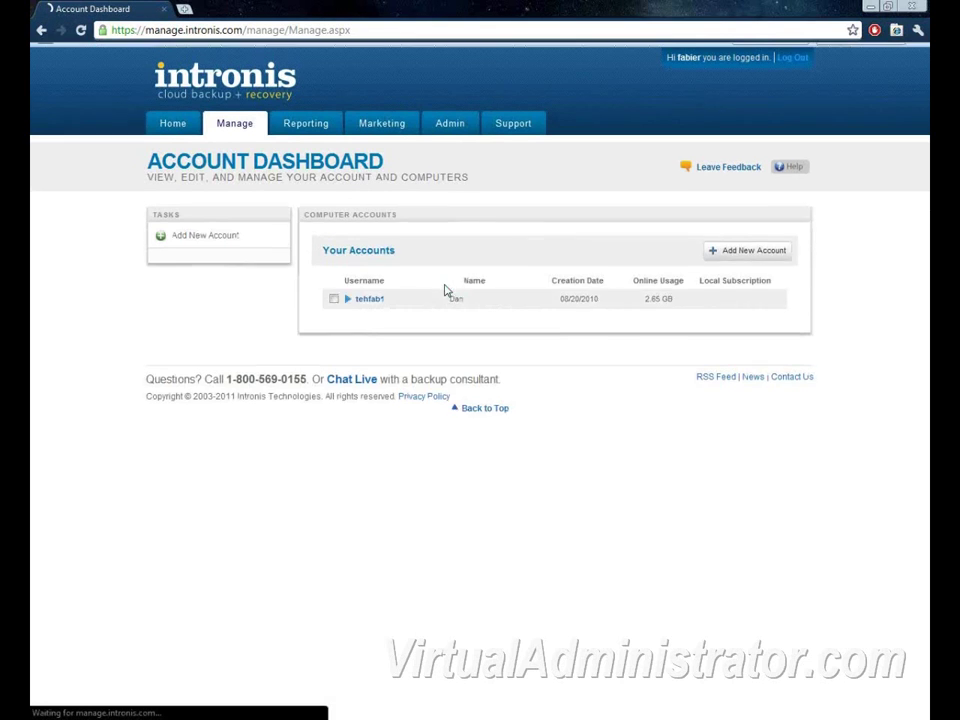
From the account's computer backup sets, launch an immediate backup of Intronis Files.
left_click(348, 320)
left_click(390, 341)
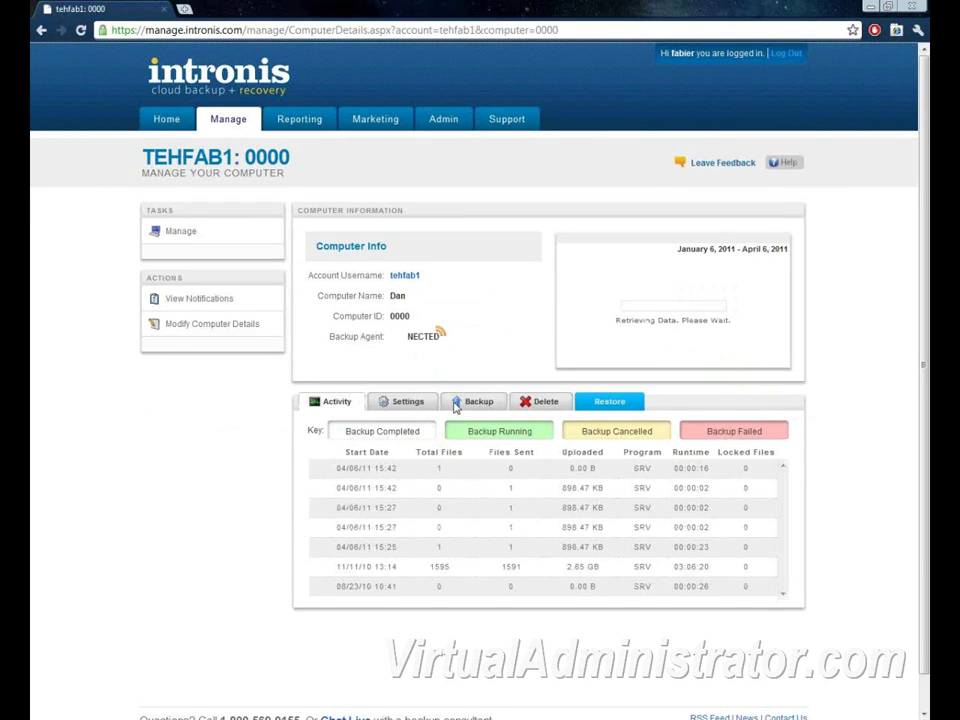
left_click(454, 405)
left_click(705, 503)
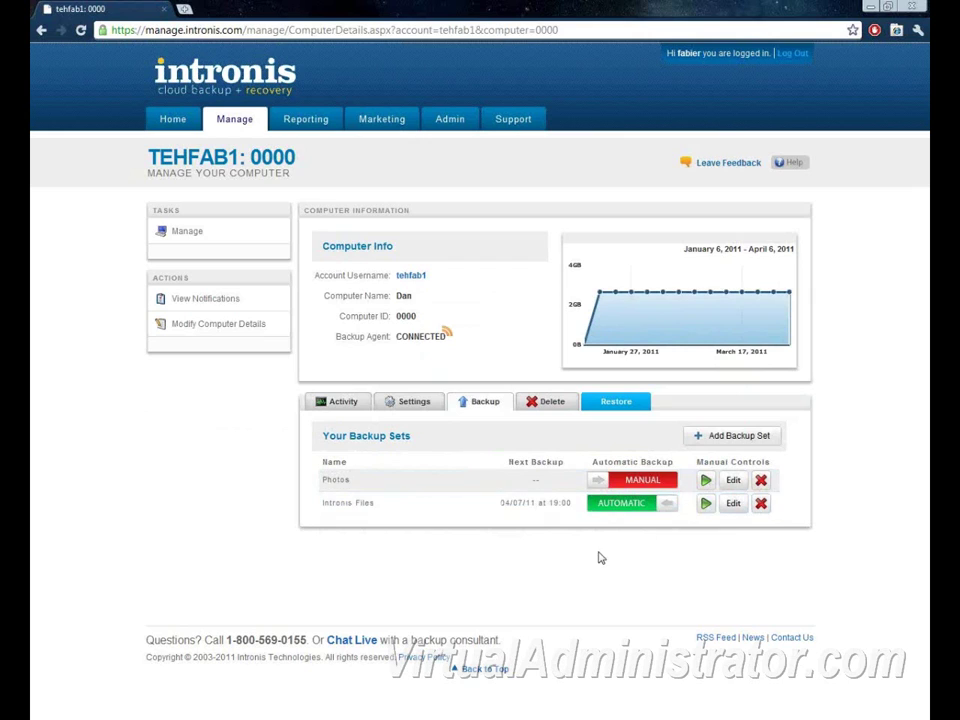